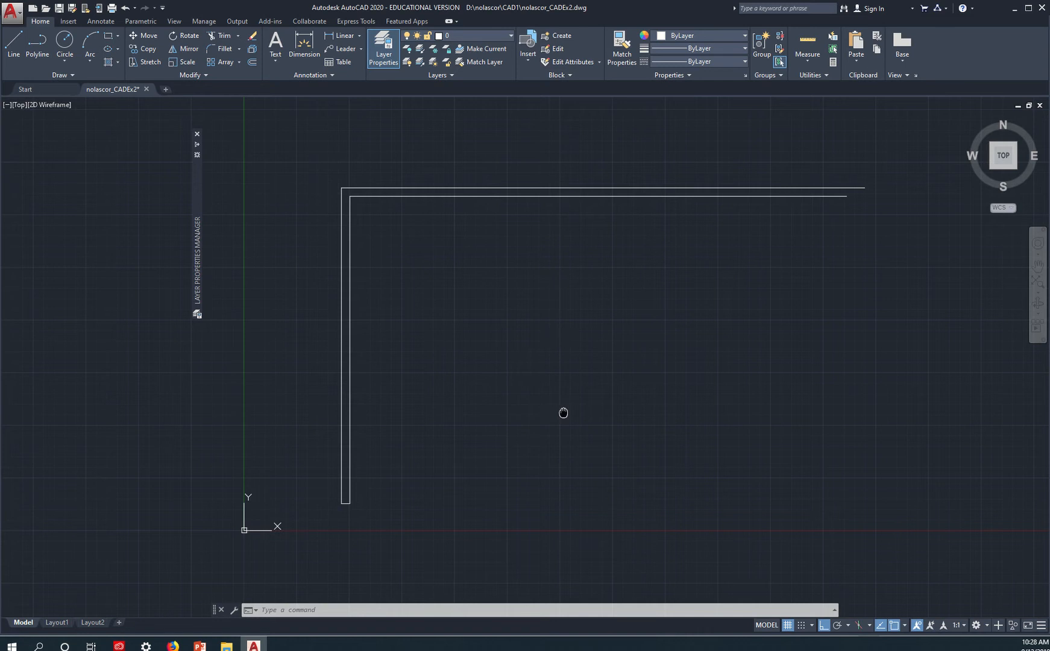
Draw a vertical line in the open space inside the corner formed by the existing double-line walls.
middle_click_drag(562, 412, 466, 351)
type("l")
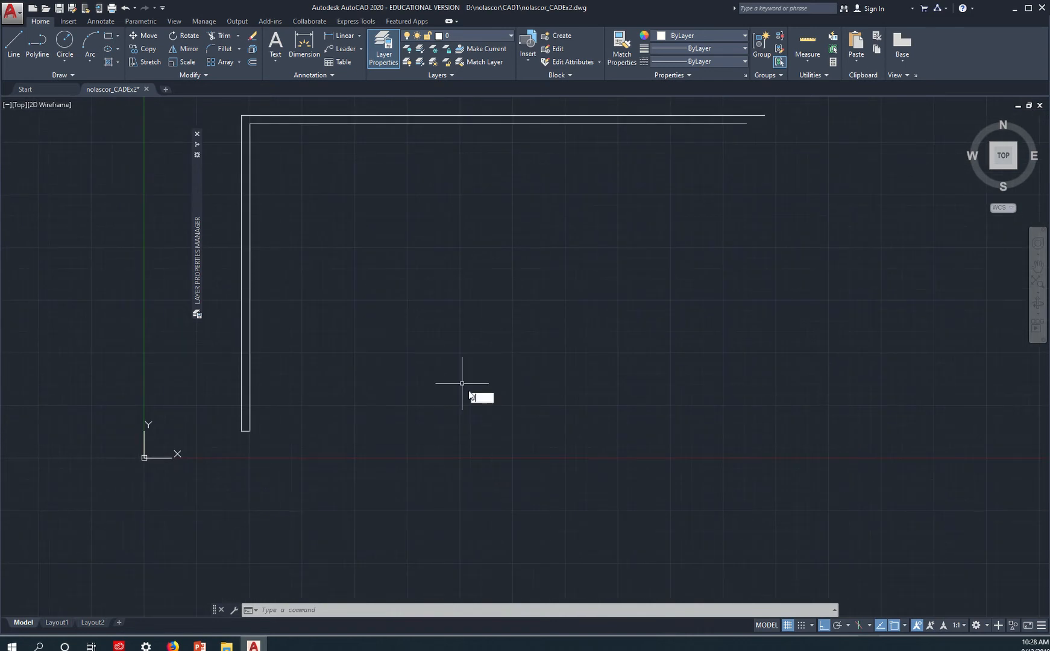
key("Return")
left_click(384, 454)
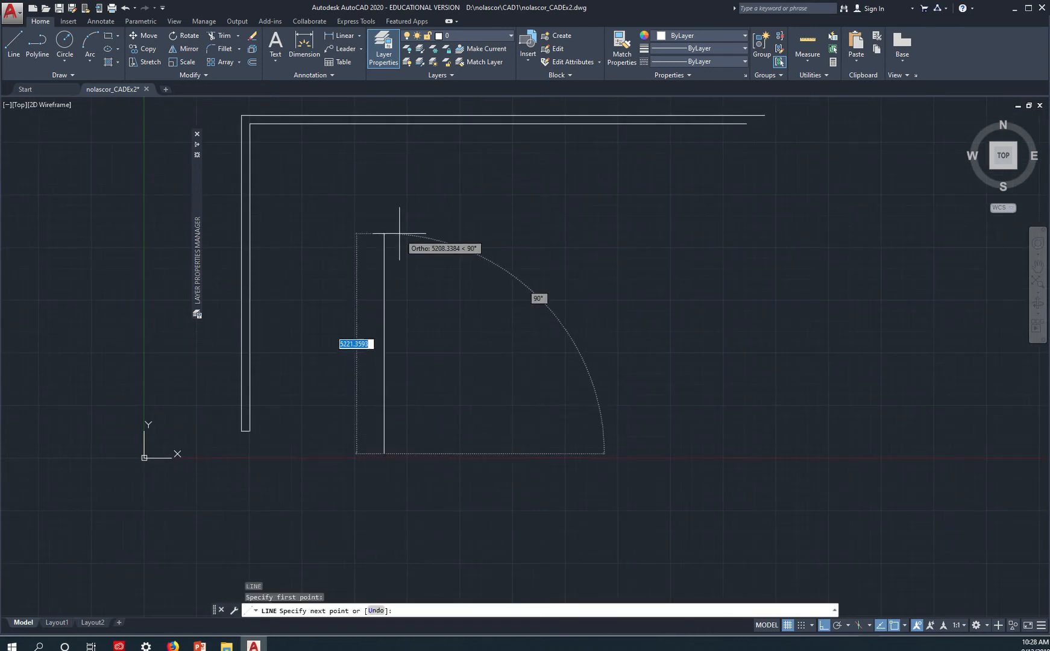
left_click(397, 199)
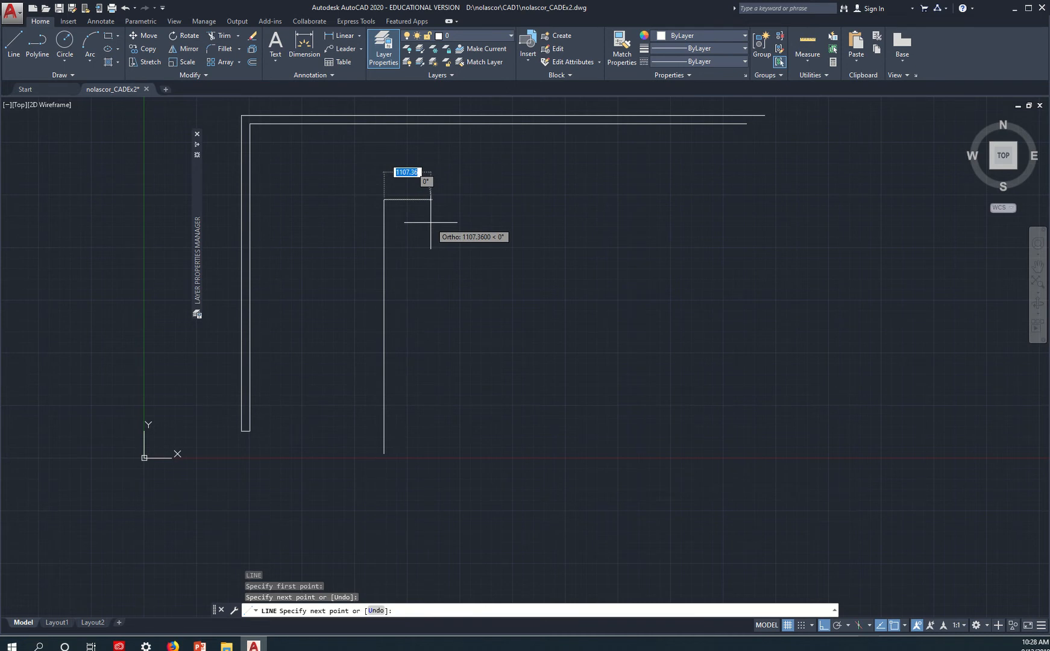
key("Return")
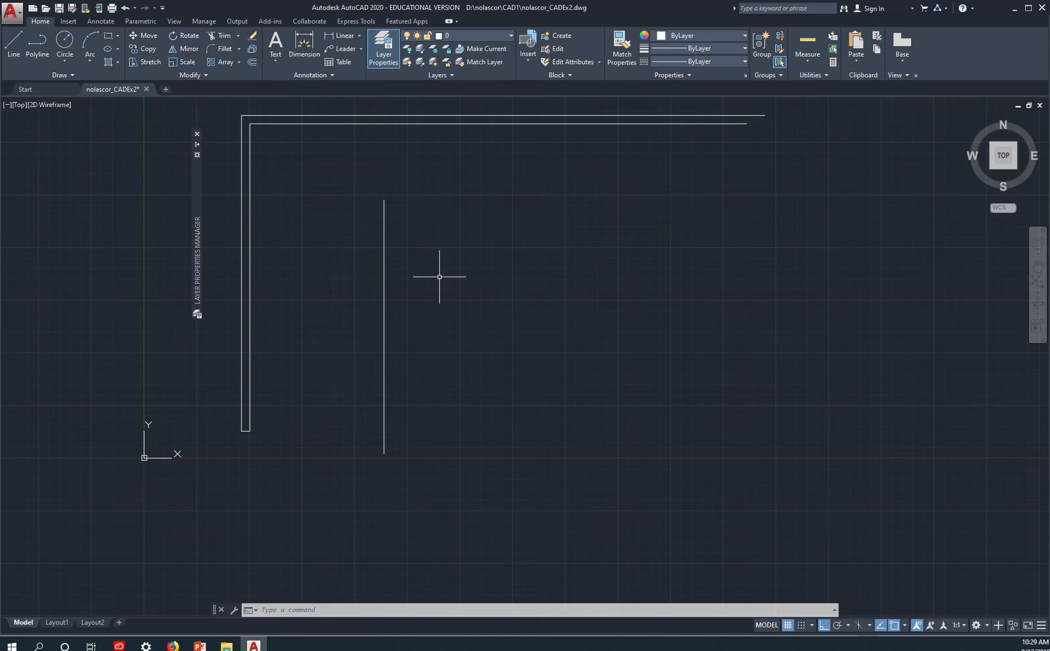
Offset the new vertical line 200 to its right to form a double-line wall.
type("o")
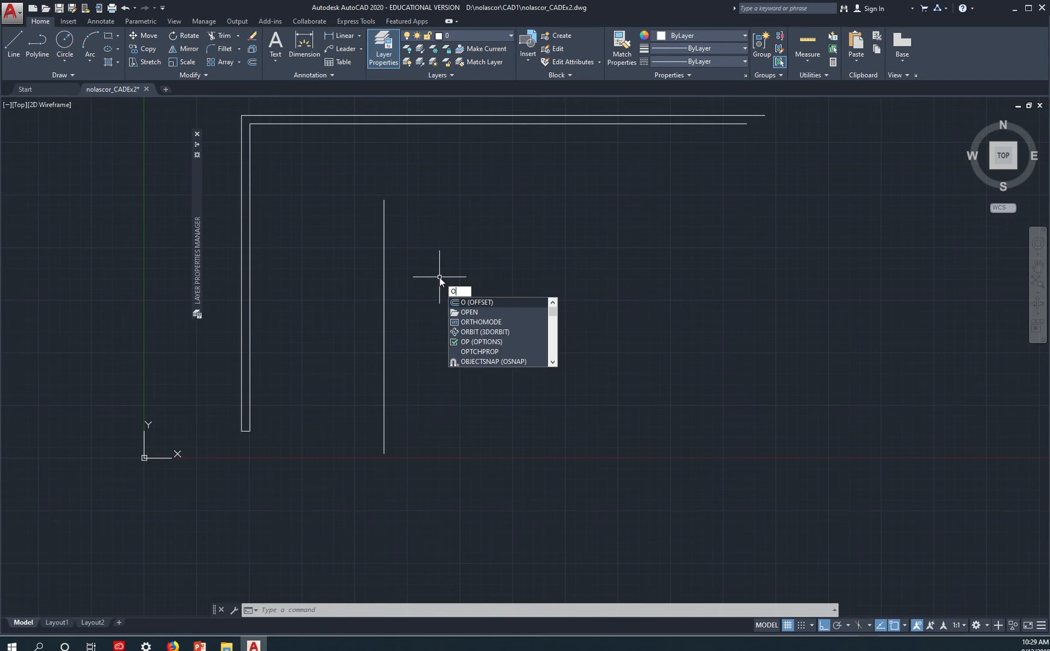
key("Return")
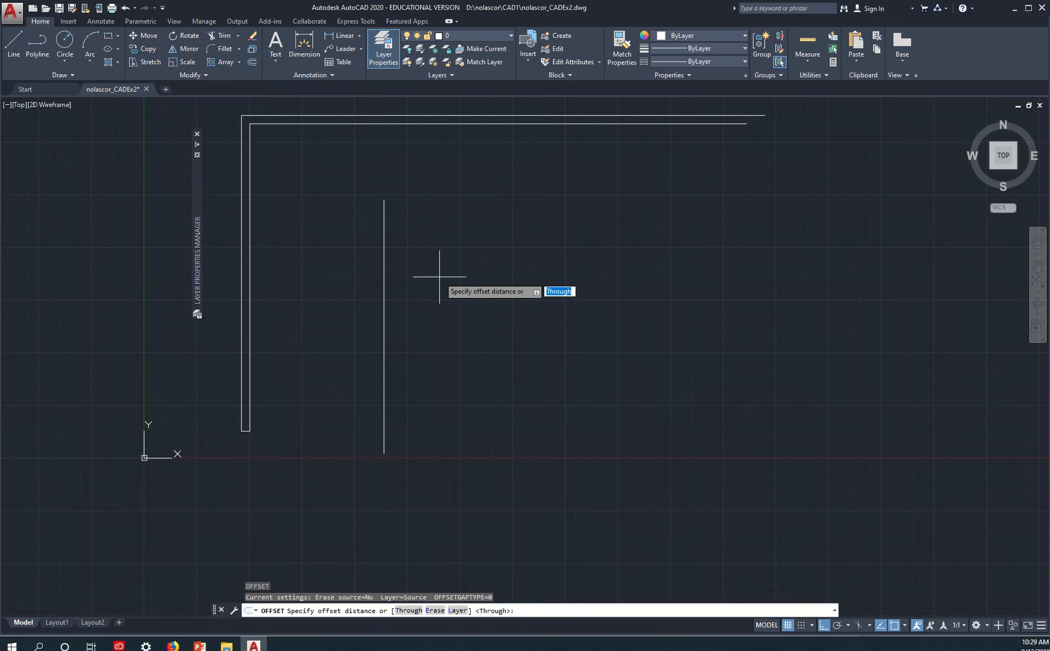
type("200")
key("Return")
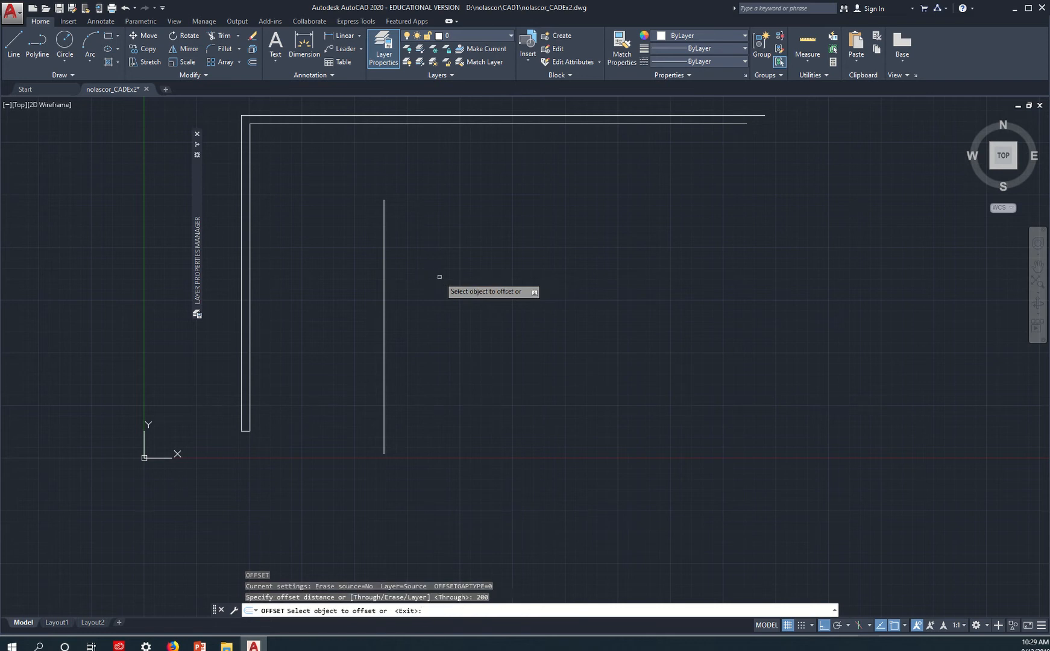
left_click(384, 262)
left_click(399, 265)
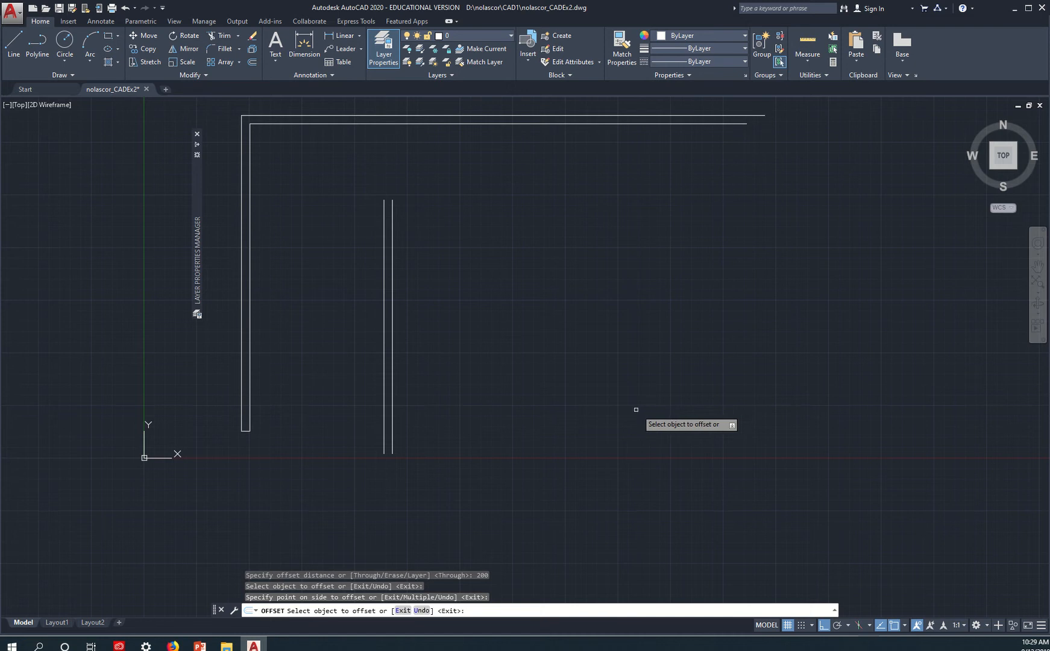
key("Escape")
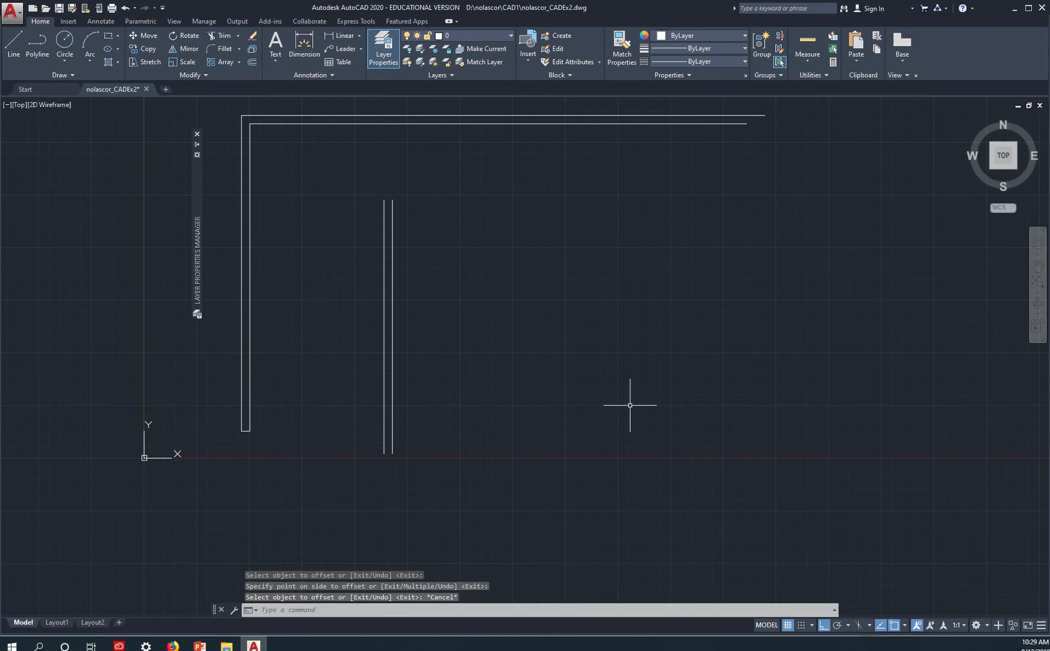
Draw a horizontal line running right from the lower end of the original vertical line.
type("l")
key("Return")
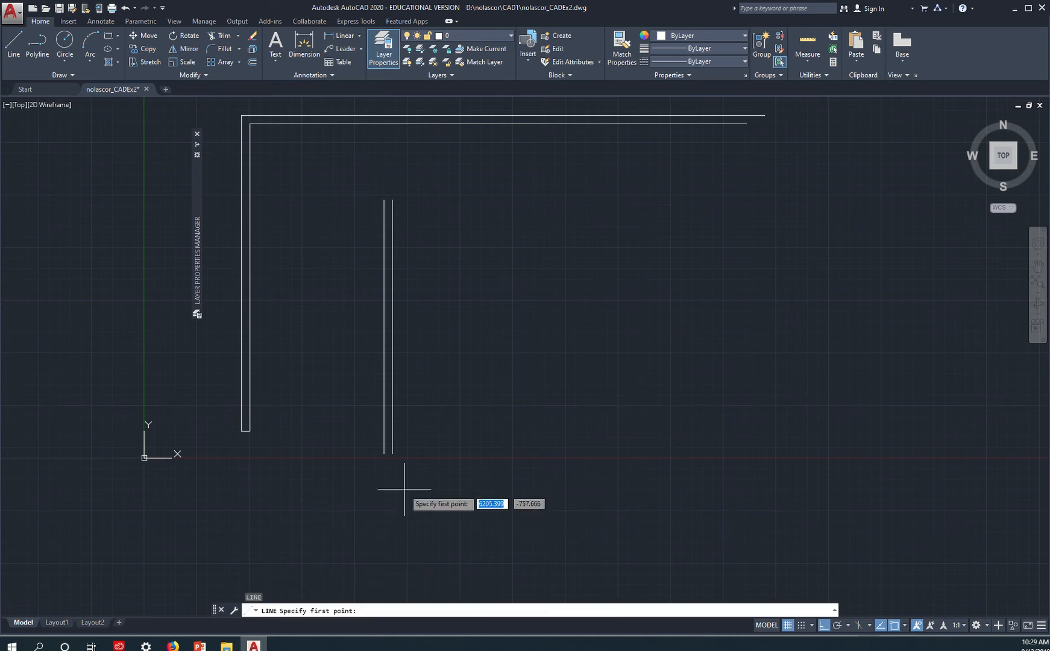
left_click(384, 453)
left_click(781, 453)
key("Return")
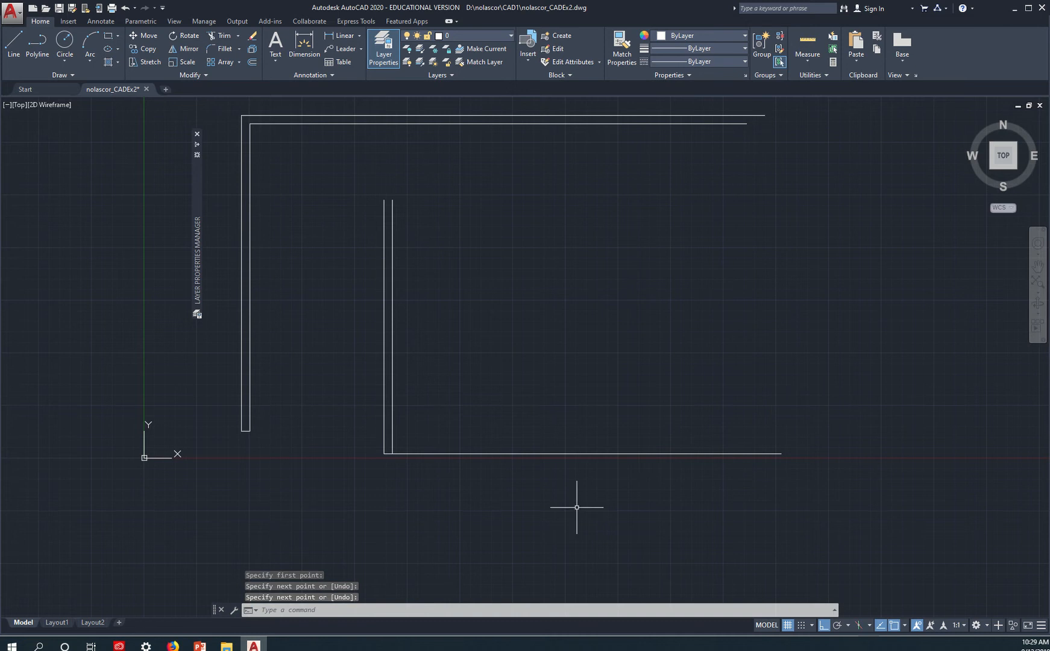
Offset the bottom horizontal line 7500 upward.
type("o")
key("Return")
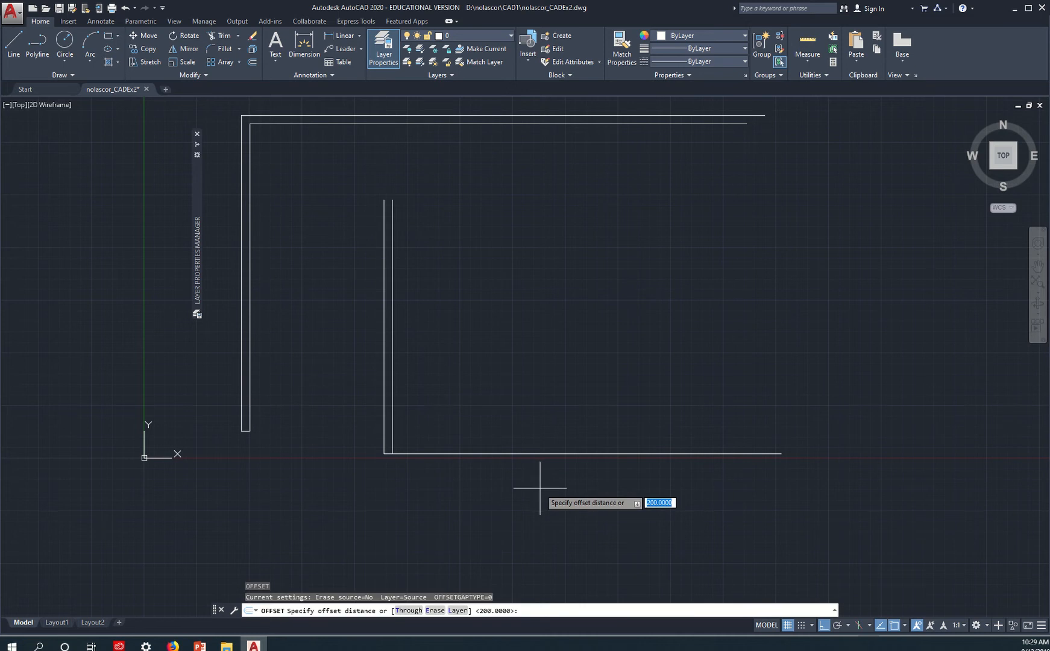
type("75")
key("Return")
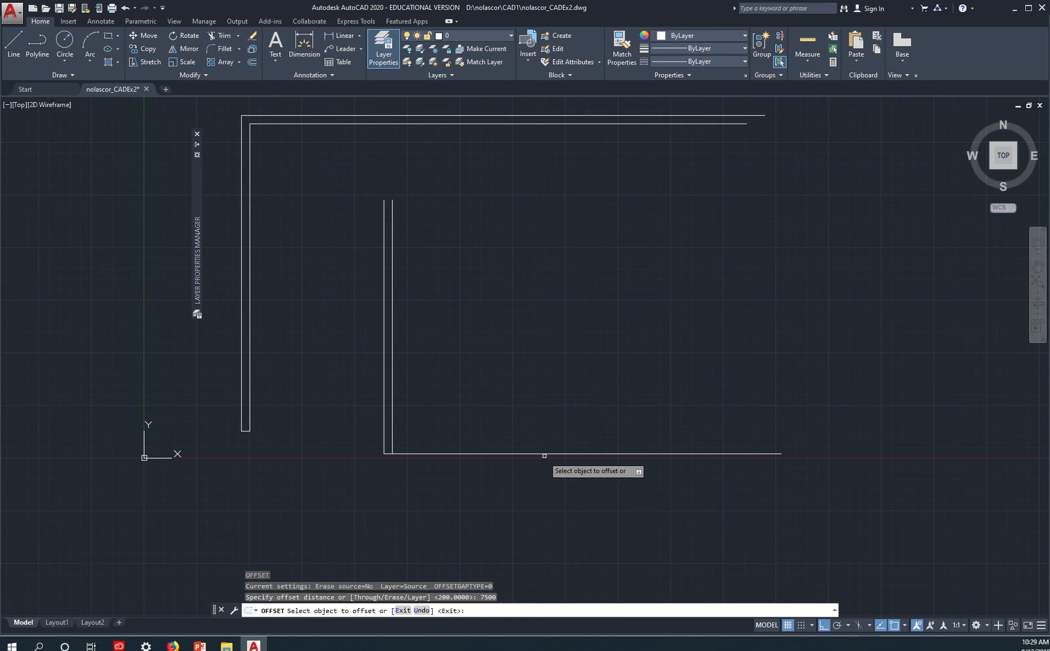
left_click(544, 453)
left_click(544, 357)
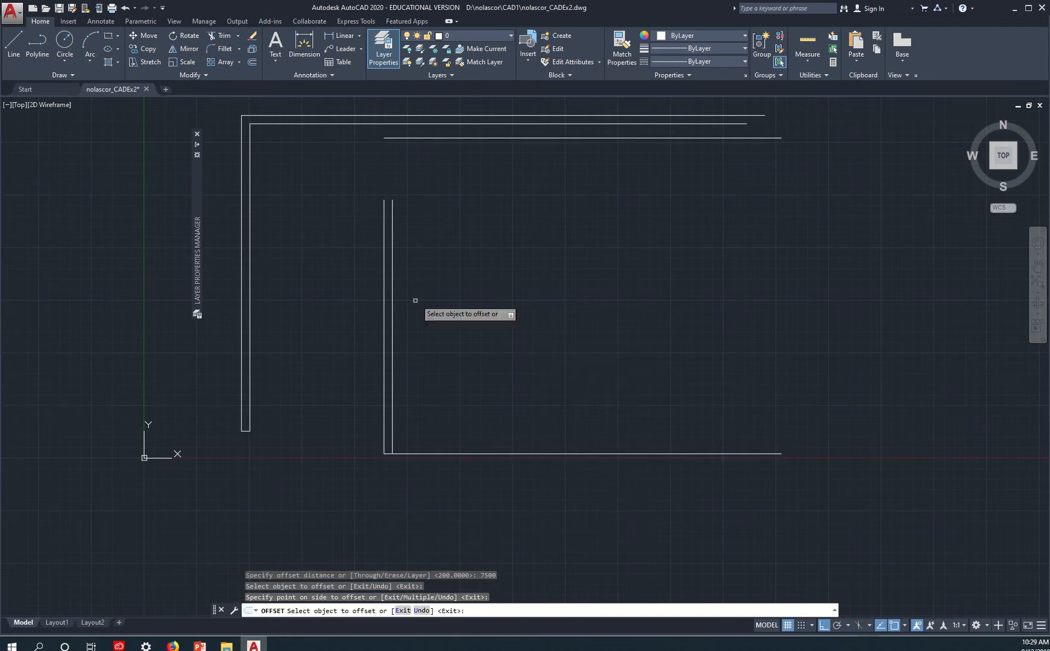
key("Escape")
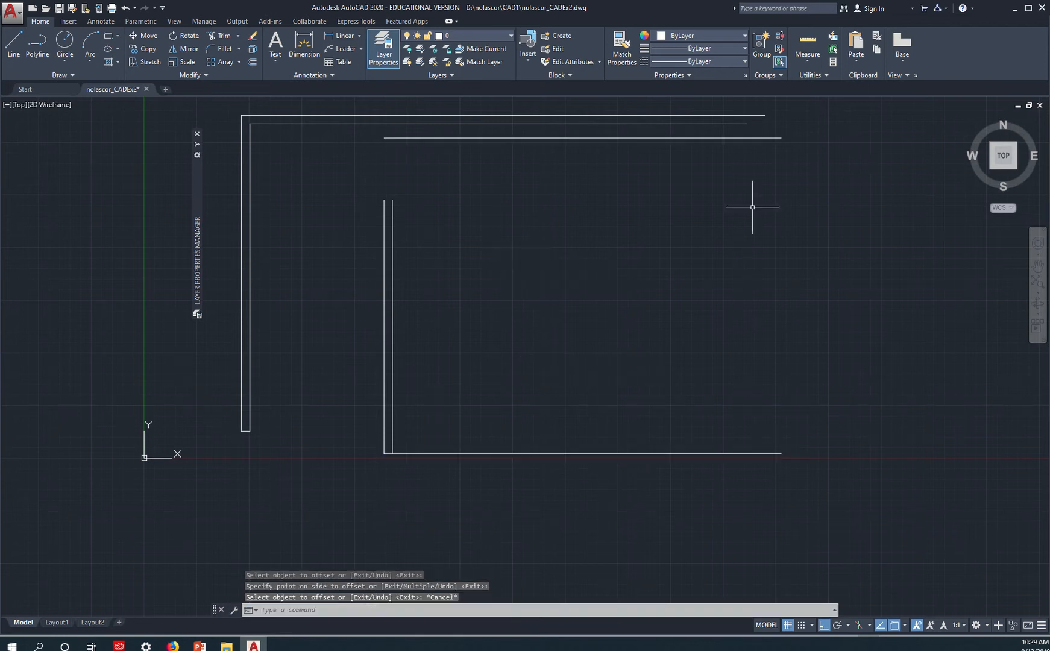
Measure vertically from the right end of the bottom line toward its upper offset copy.
type("di")
key("Return")
left_click(782, 453)
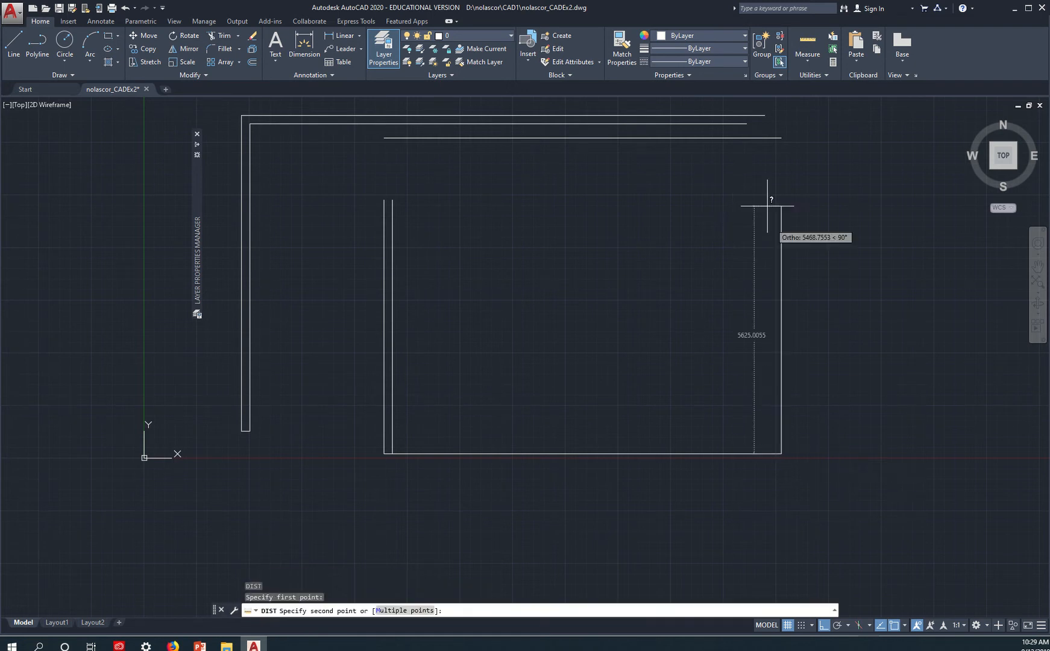
key("Escape")
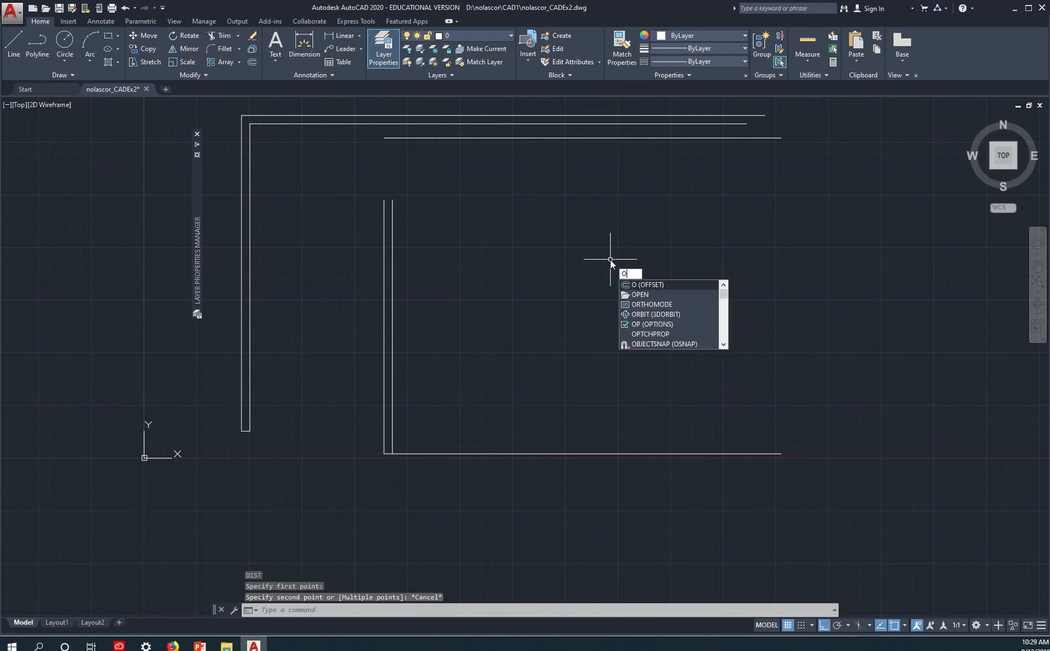
Offset the bottom horizontal line 200 upward to form the lower wall.
type("o")
key("Return")
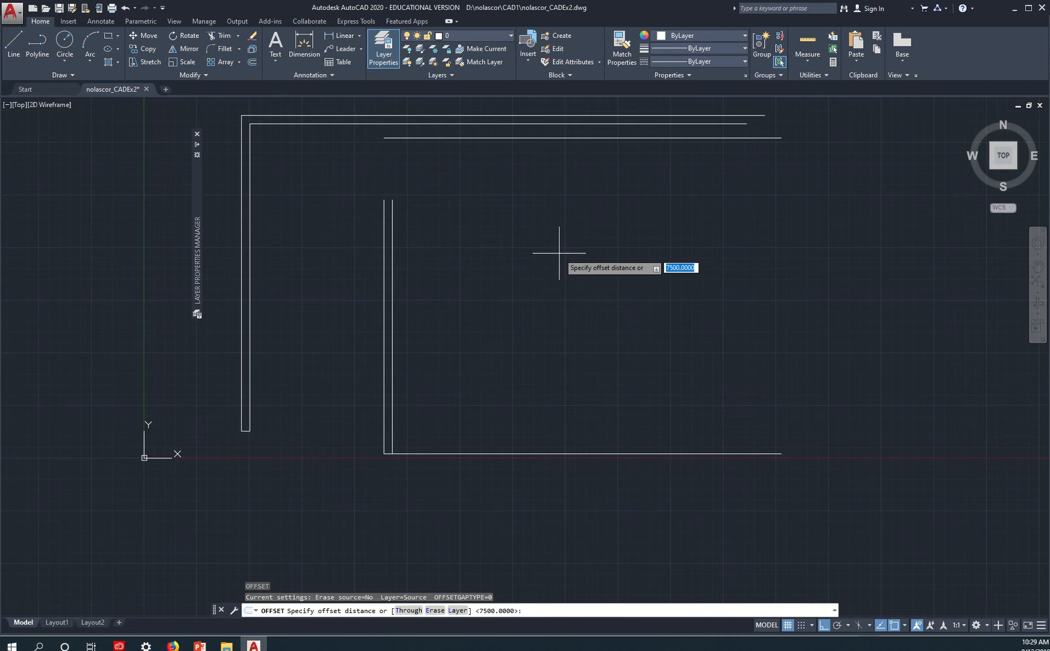
type("200")
key("Return")
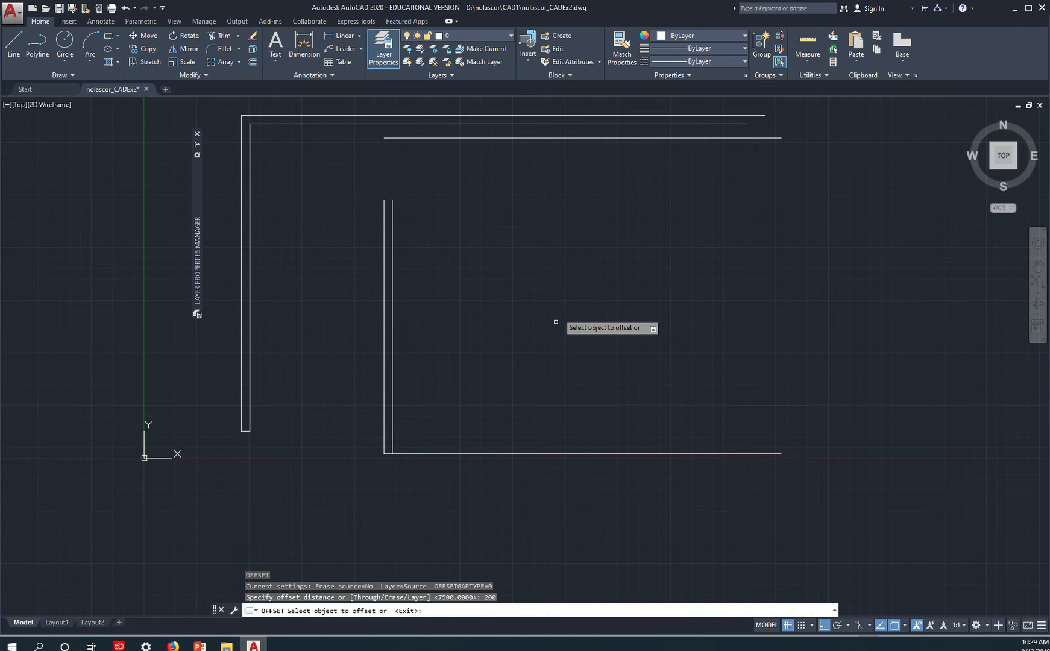
left_click(567, 453)
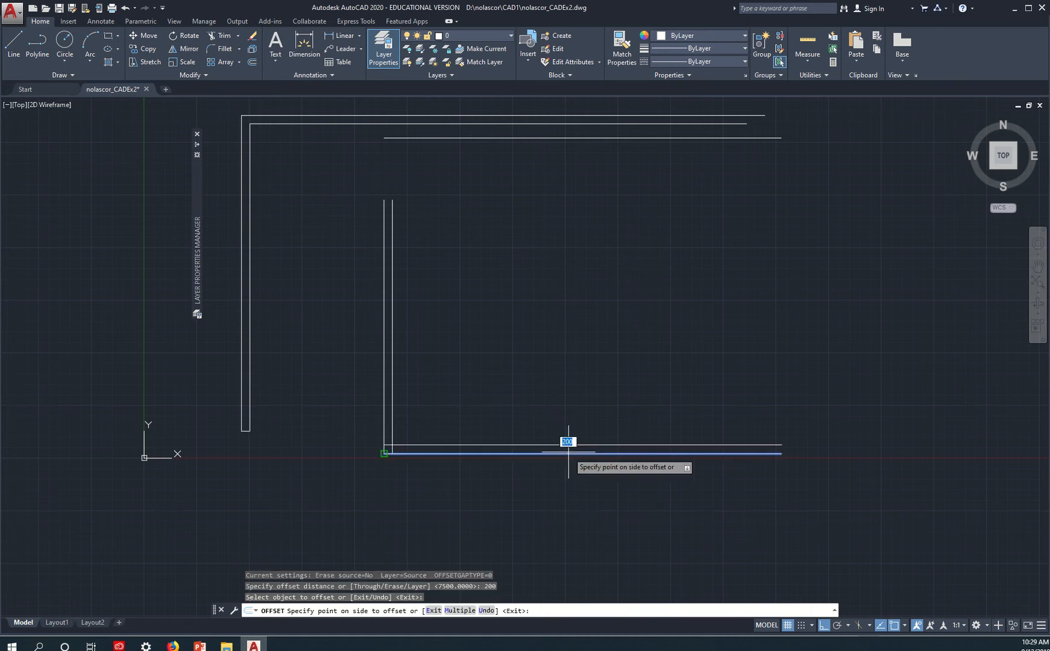
left_click(570, 419)
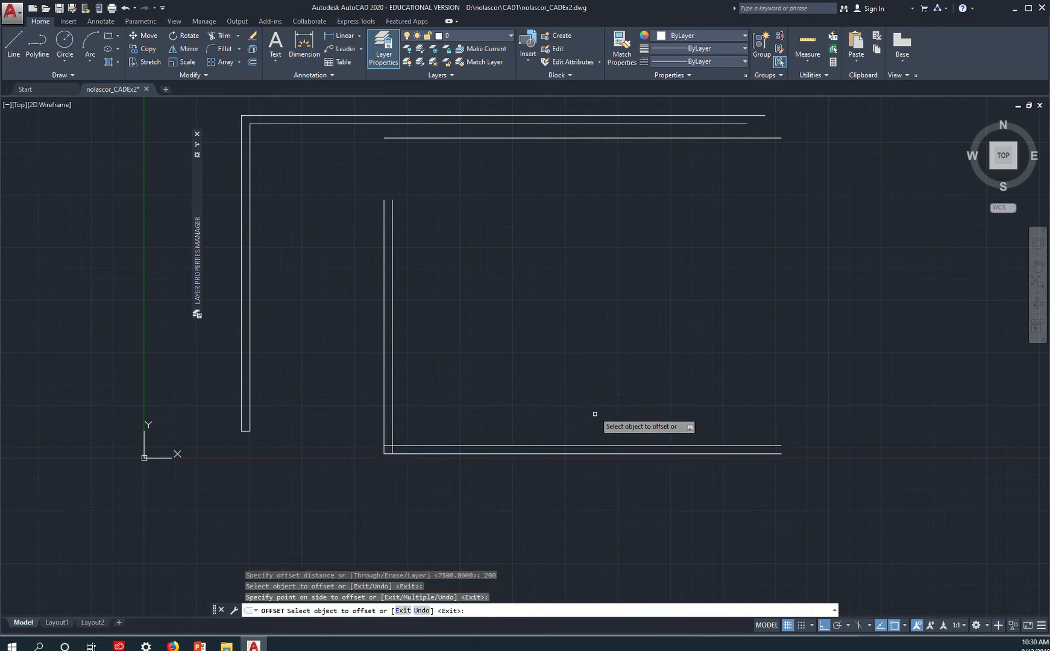
Add two more 200 offsets, one above the lower wall's upper line and one below its bottom line.
left_click(587, 444)
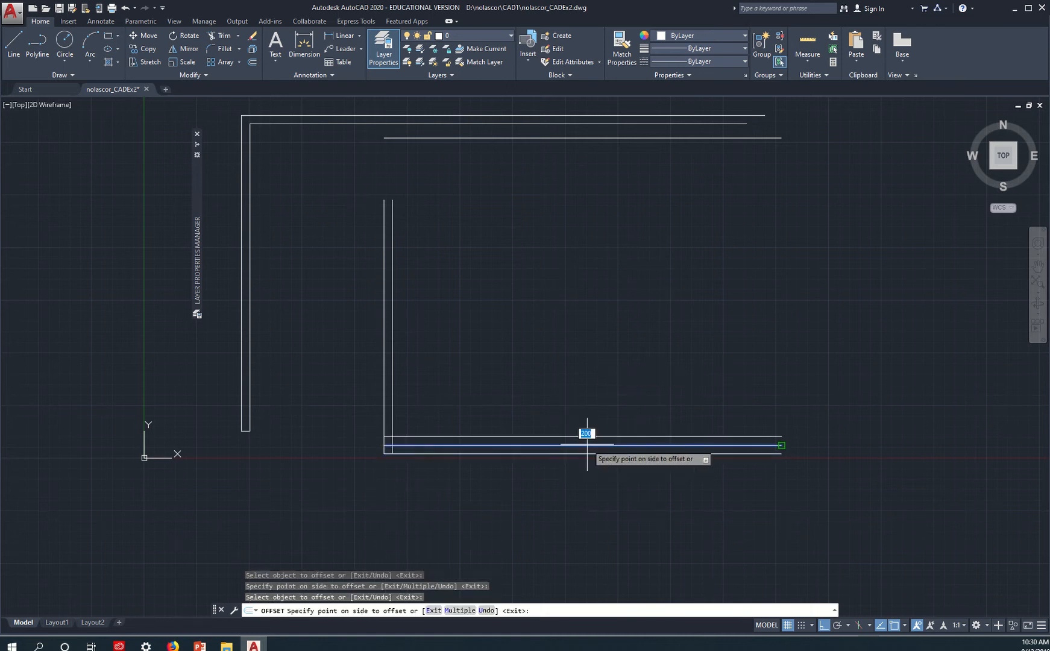
left_click(588, 396)
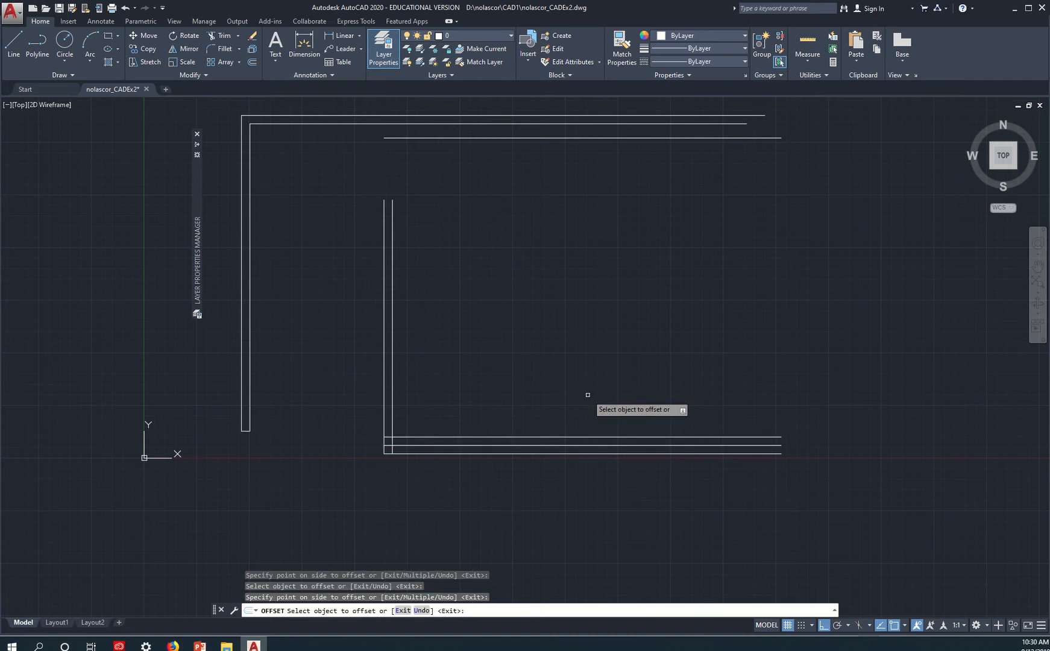
left_click(622, 454)
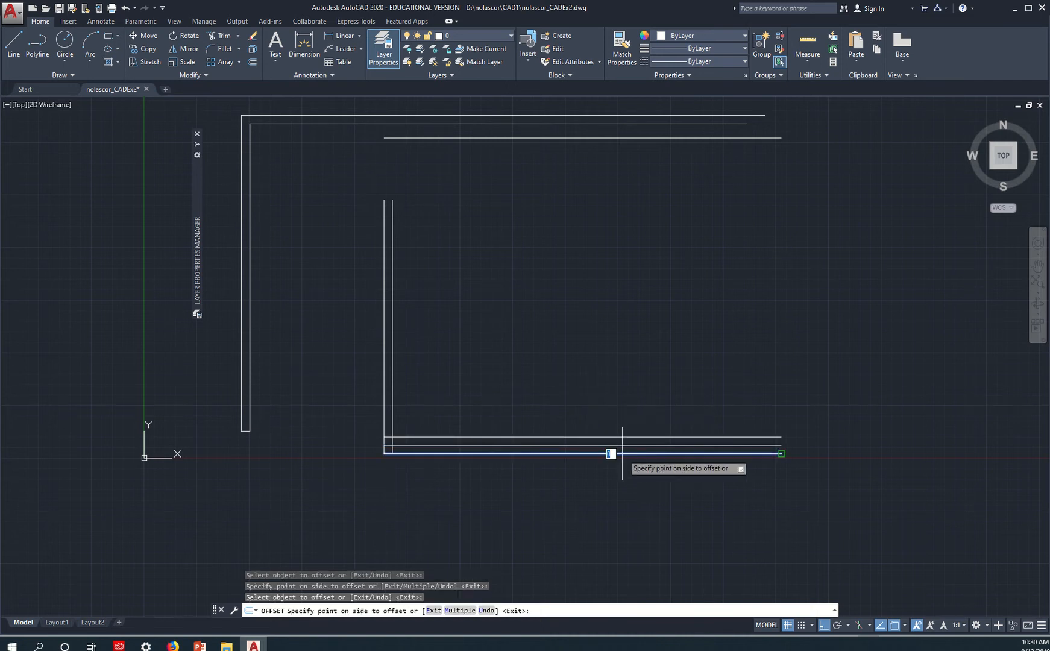
left_click(627, 490)
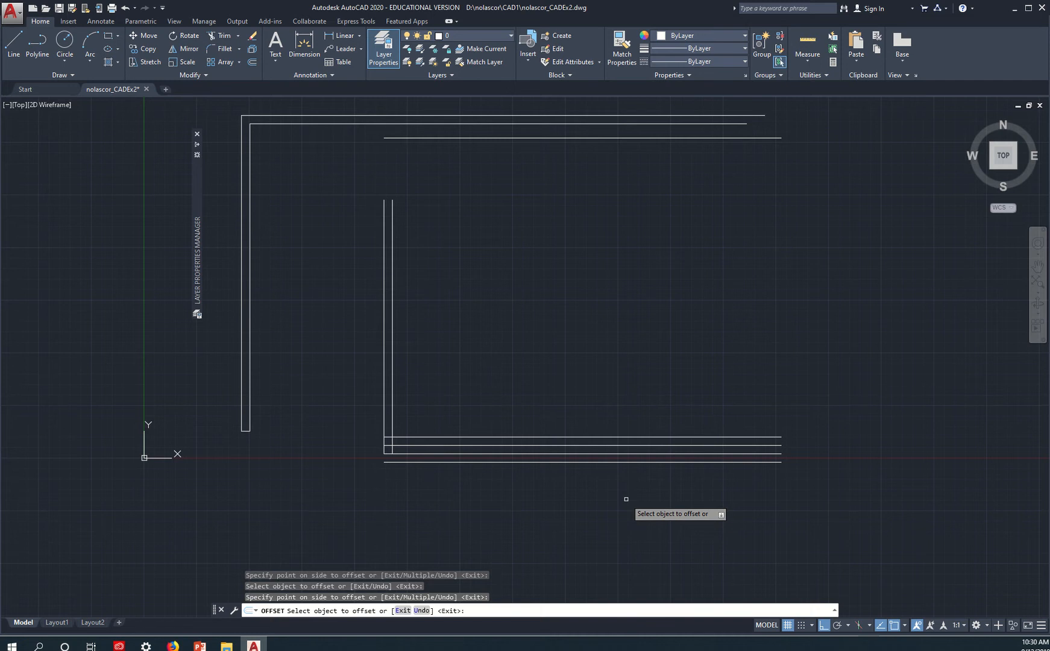
key("Escape")
type("e")
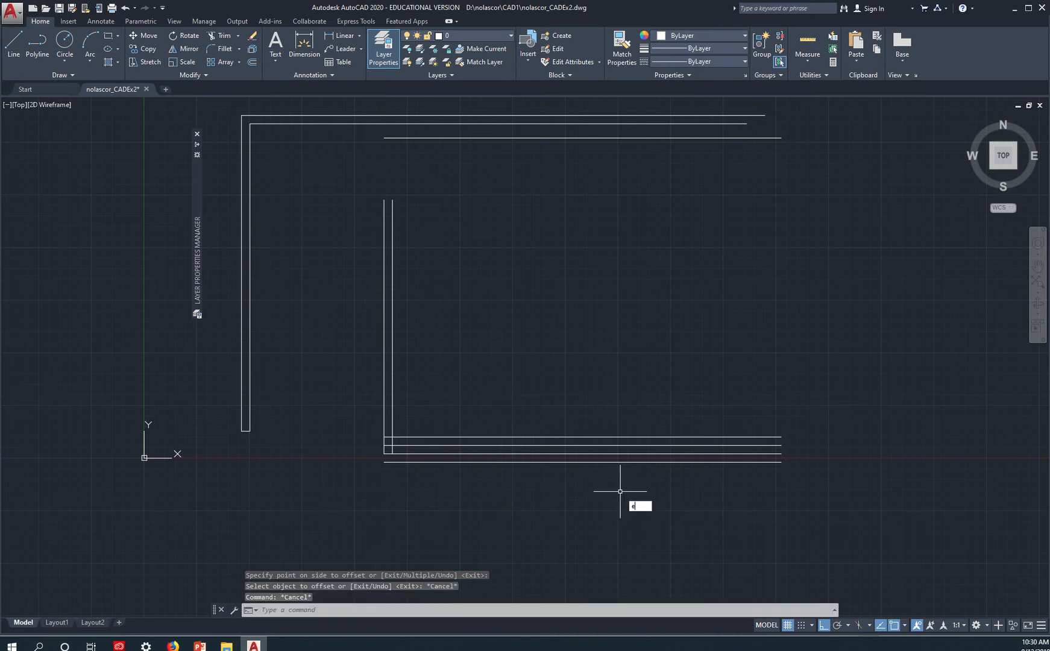
key("Return")
left_click(590, 463)
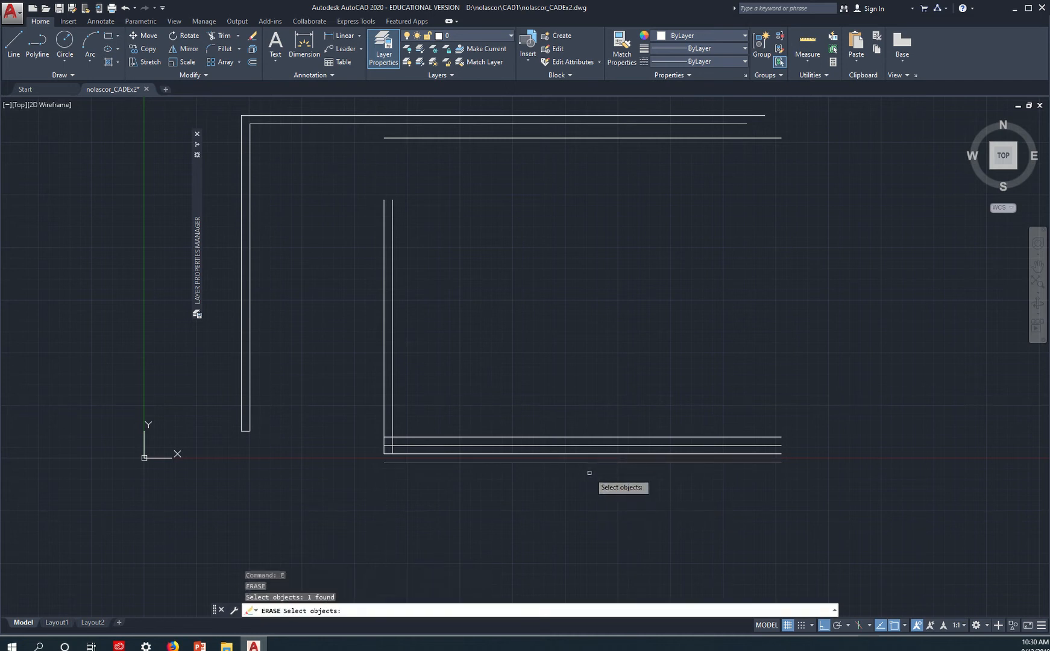
left_click(574, 437)
key("Escape")
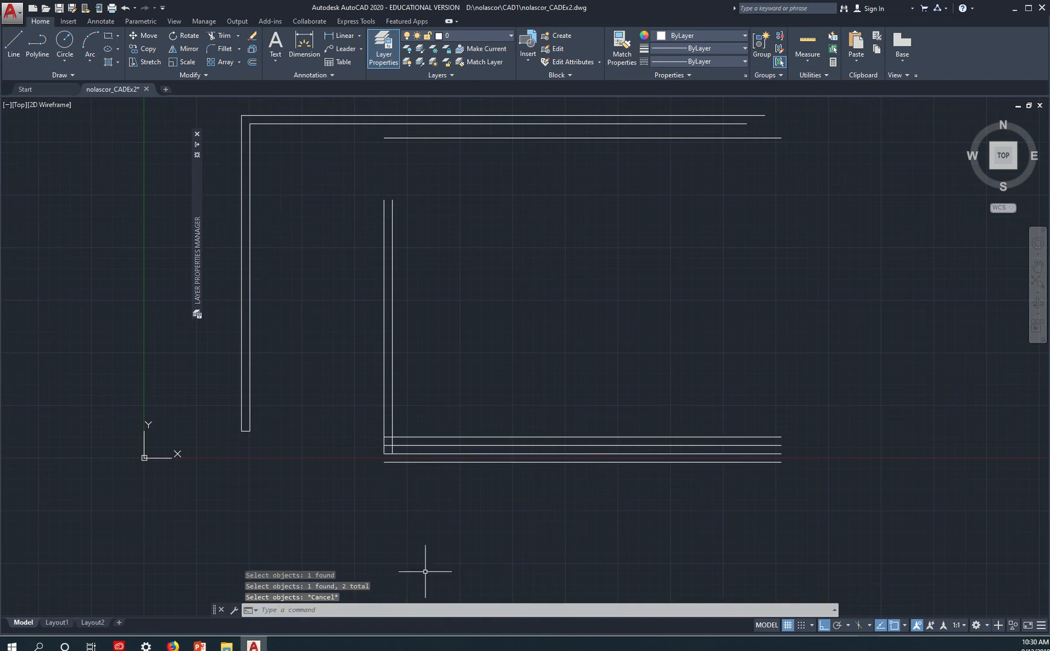
Check the ground floor plan reference slide in PowerPoint, and return to the AutoCAD drawing.
key("alt+Tab")
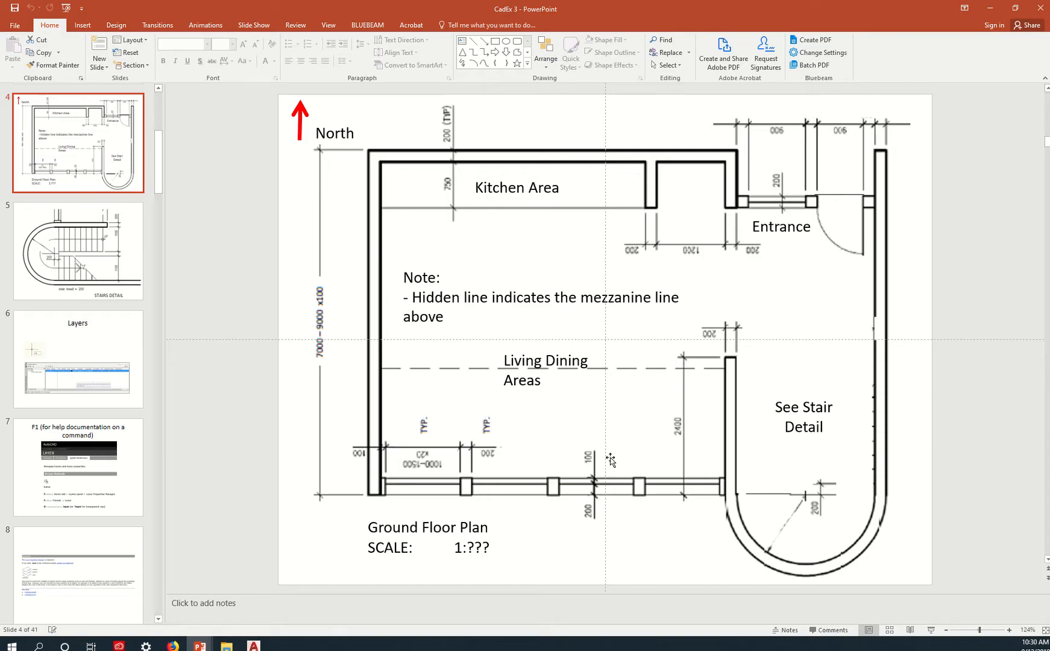
key("alt+Tab")
key("Escape")
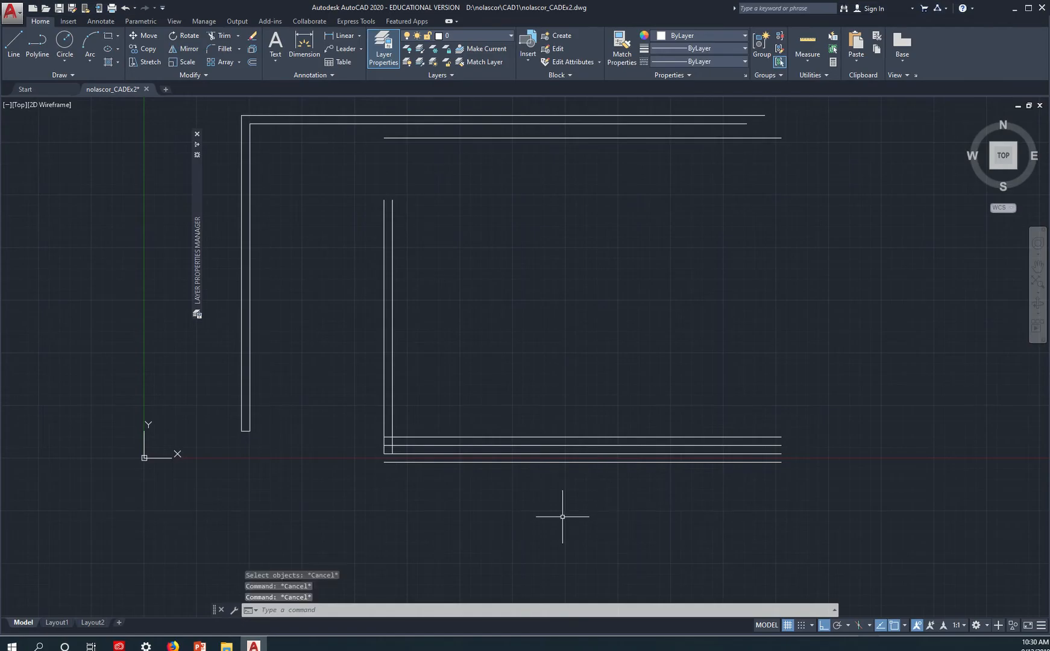
Erase the two extra offset lines directly above and below the lower wall's line pair.
type("E")
key("Return")
left_click(544, 462)
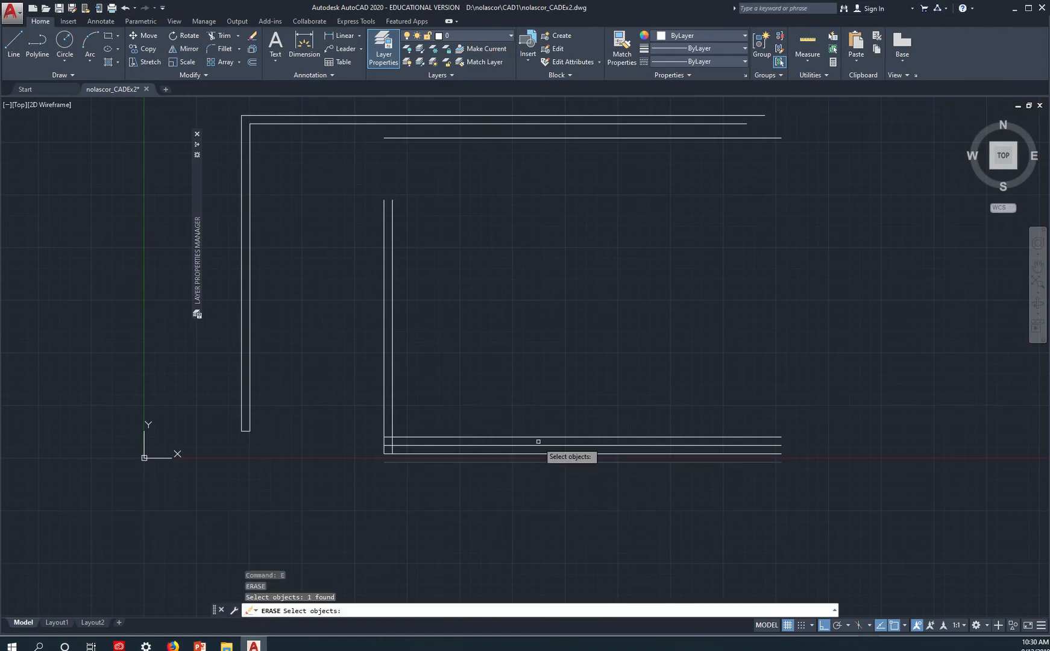
left_click(538, 436)
key("Return")
Offset the lower wall's upper line 100 upward.
scroll(550, 449, "up", 5)
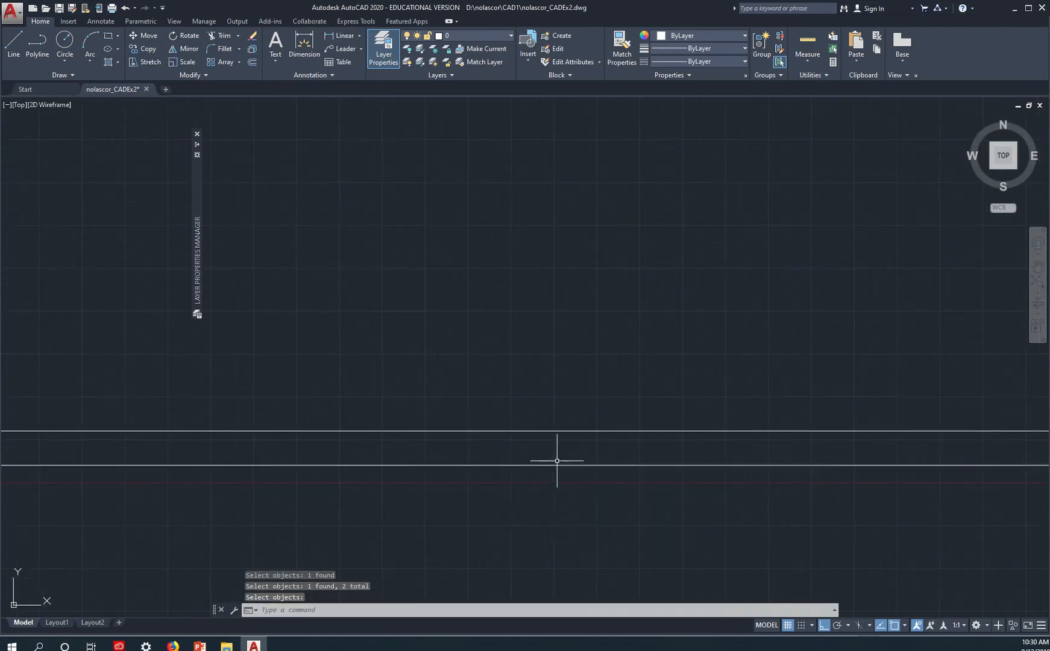
type("o")
key("Return")
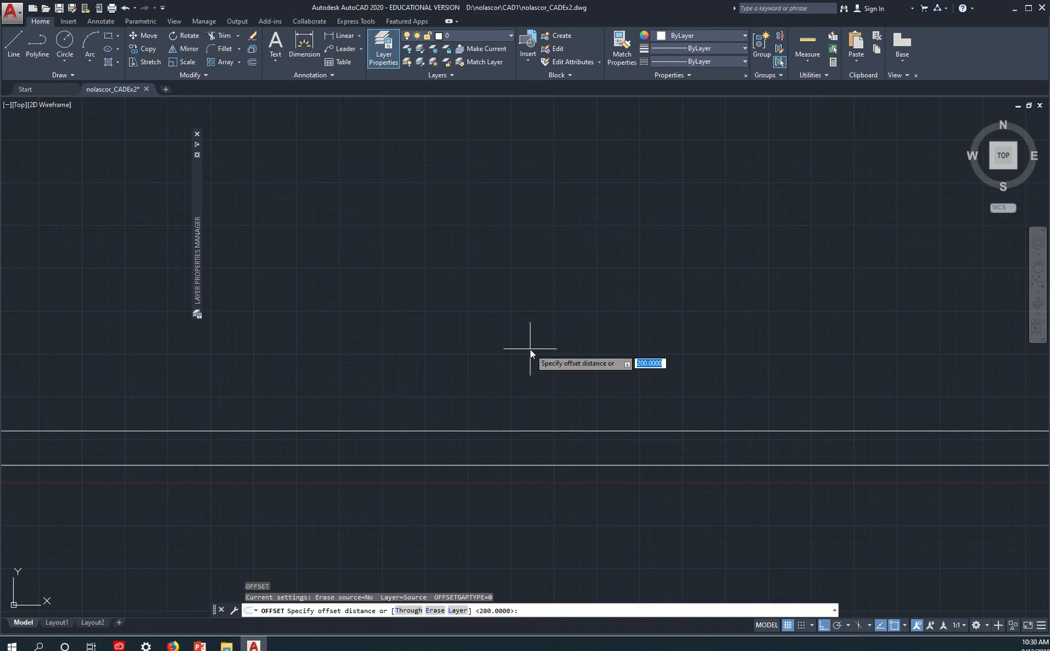
type("100")
key("Return")
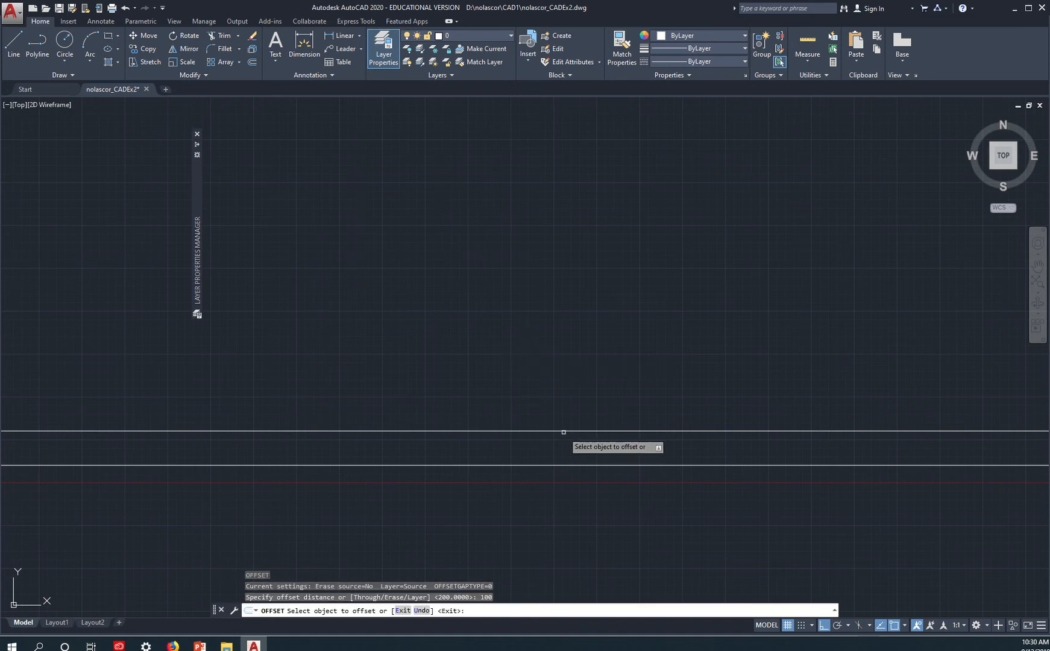
left_click(560, 430)
left_click(568, 386)
key("Escape")
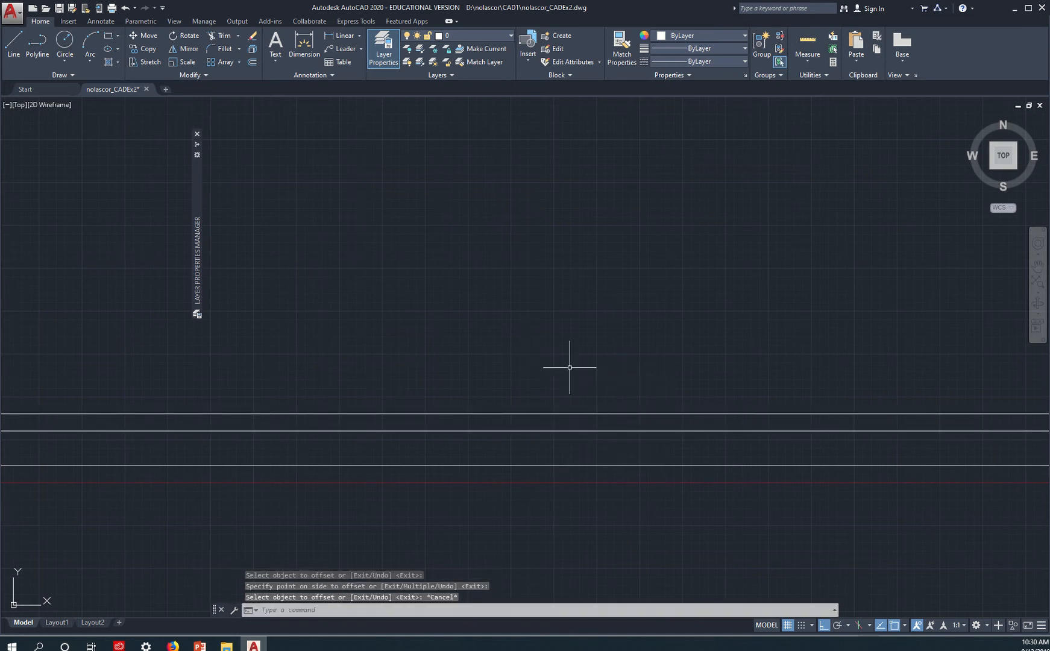
Check the lower wall's window dimensions on the PowerPoint ground floor plan, and return to the AutoCAD drawing.
scroll(573, 386, "down", 2)
middle_click_drag(575, 382, 531, 291)
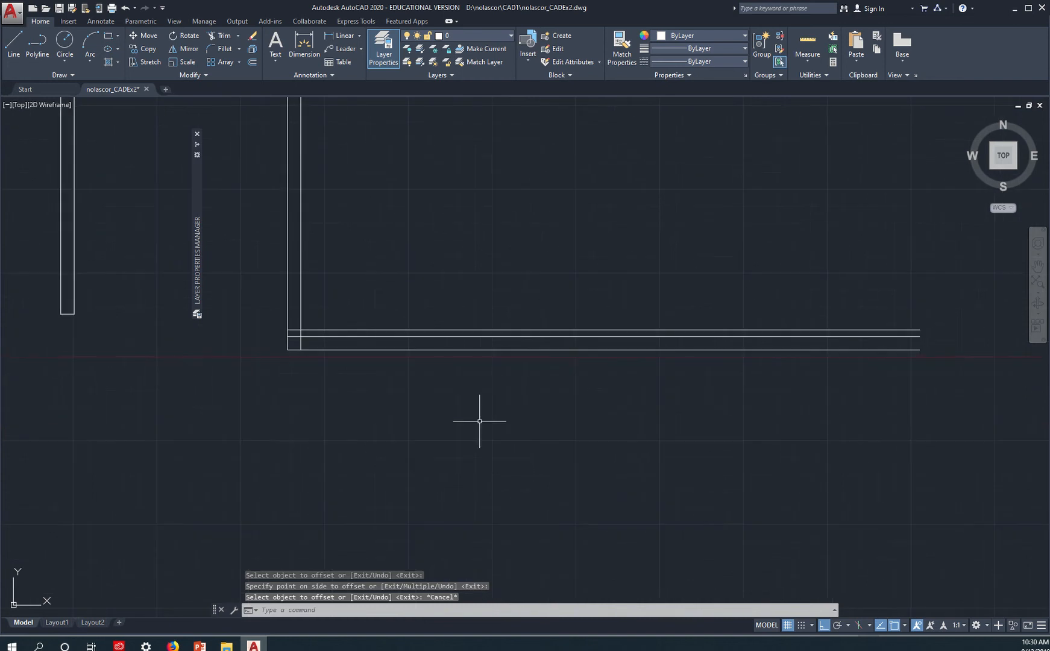
middle_click_drag(480, 421, 450, 480)
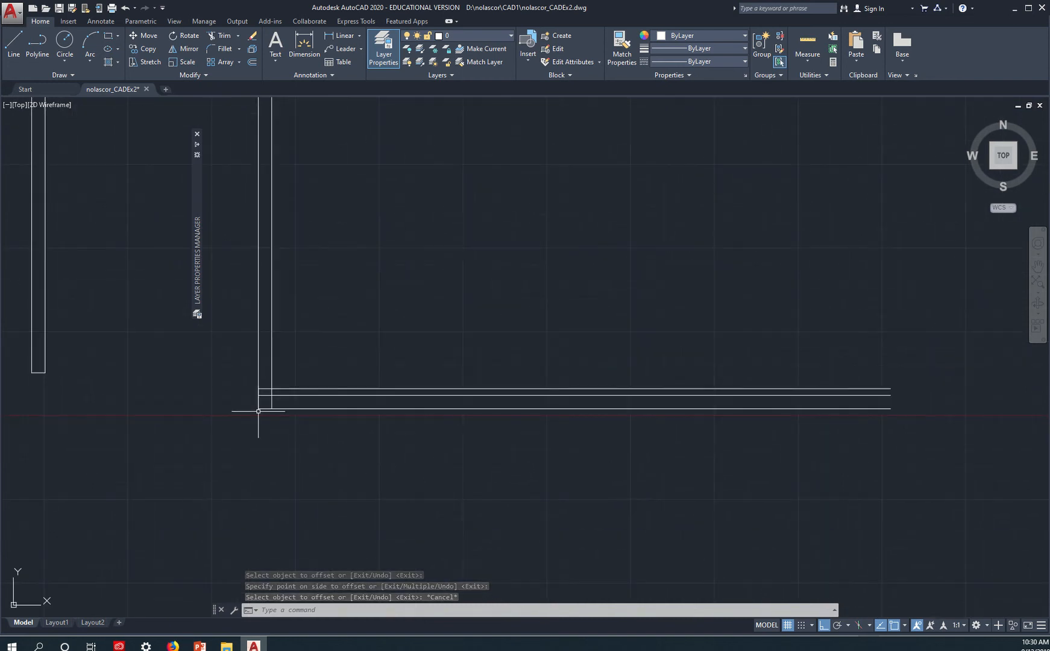
scroll(279, 411, "up", 2)
key("alt+Tab")
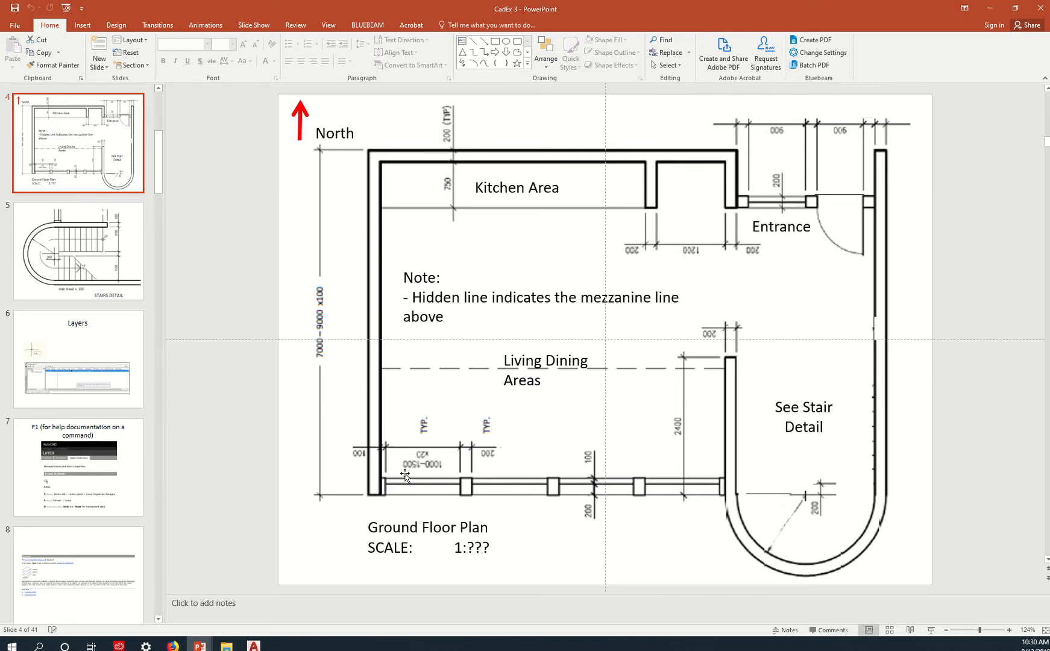
key("alt+Tab")
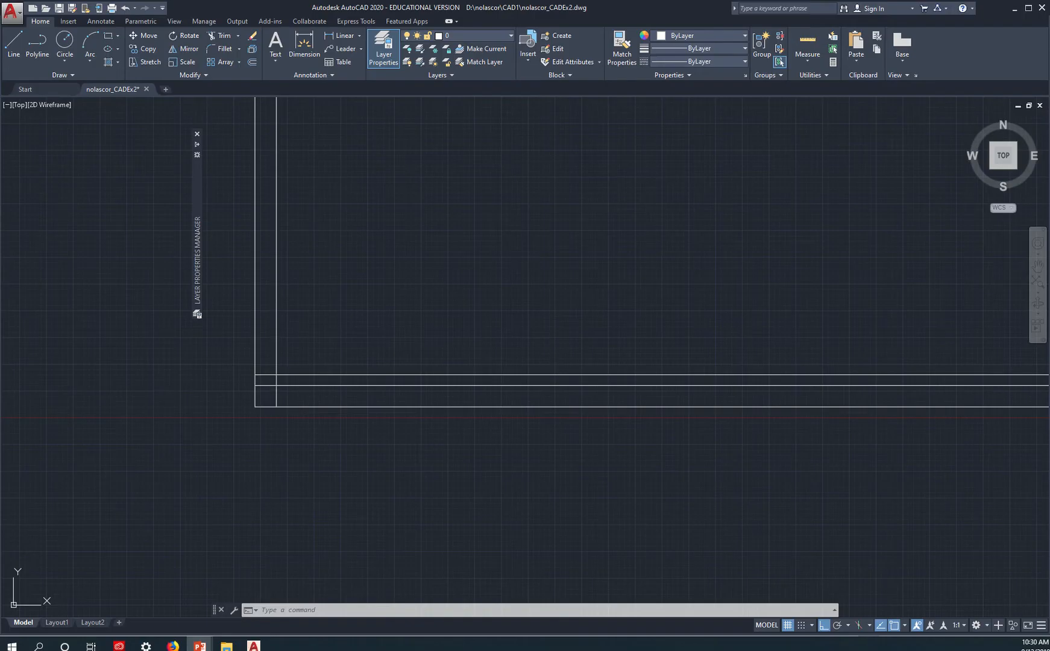
Offset the left wall's inner line 100 to the right.
type("o")
key("Return")
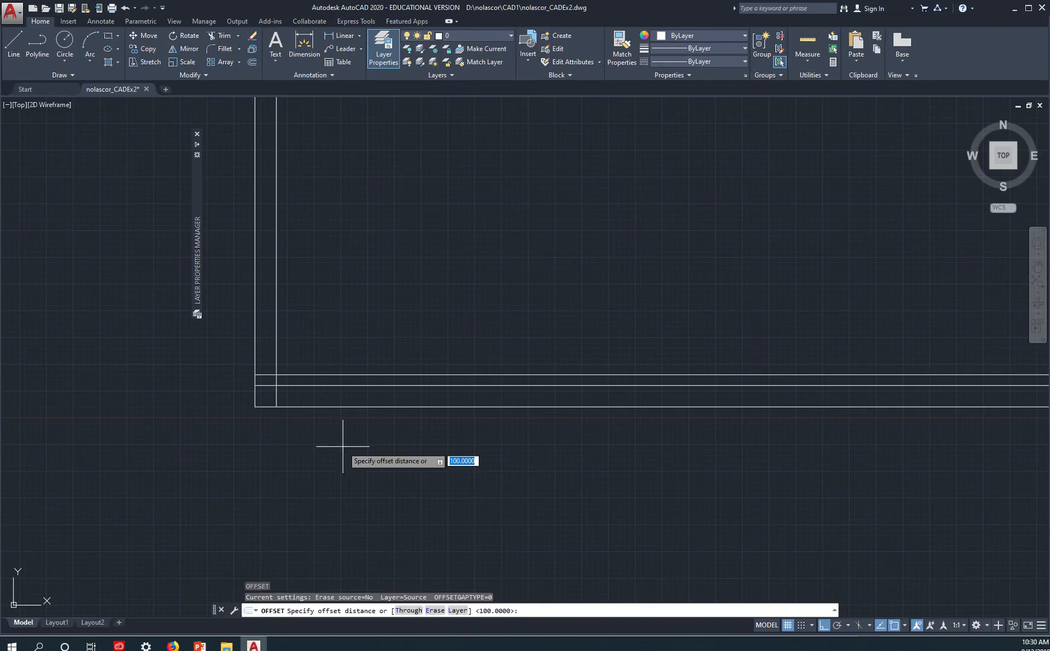
type("100")
key("Return")
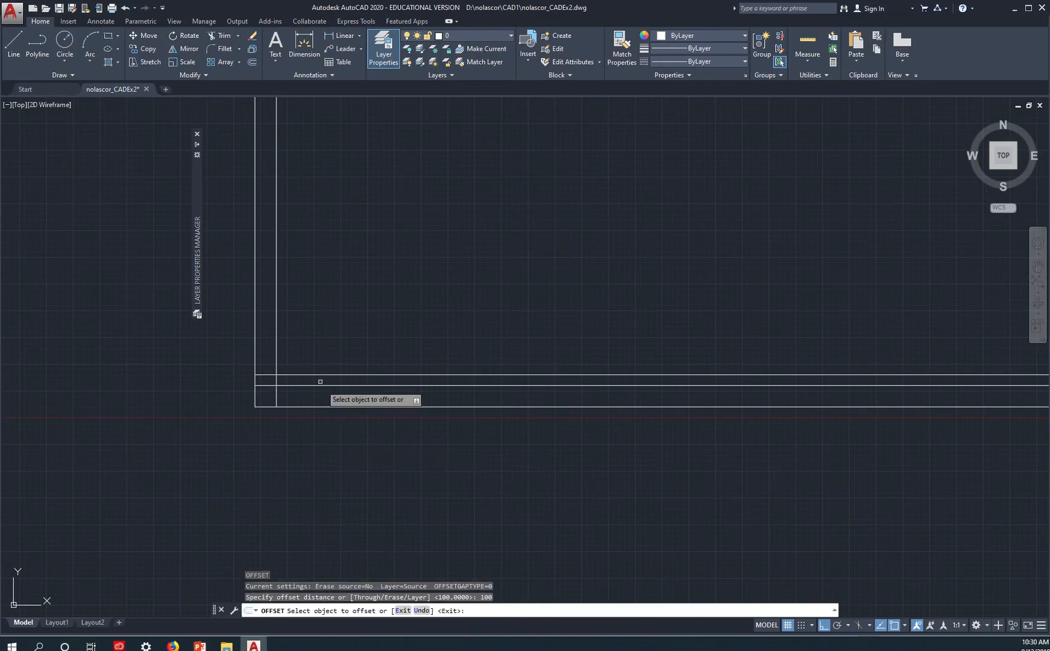
left_click(276, 351)
left_click(300, 343)
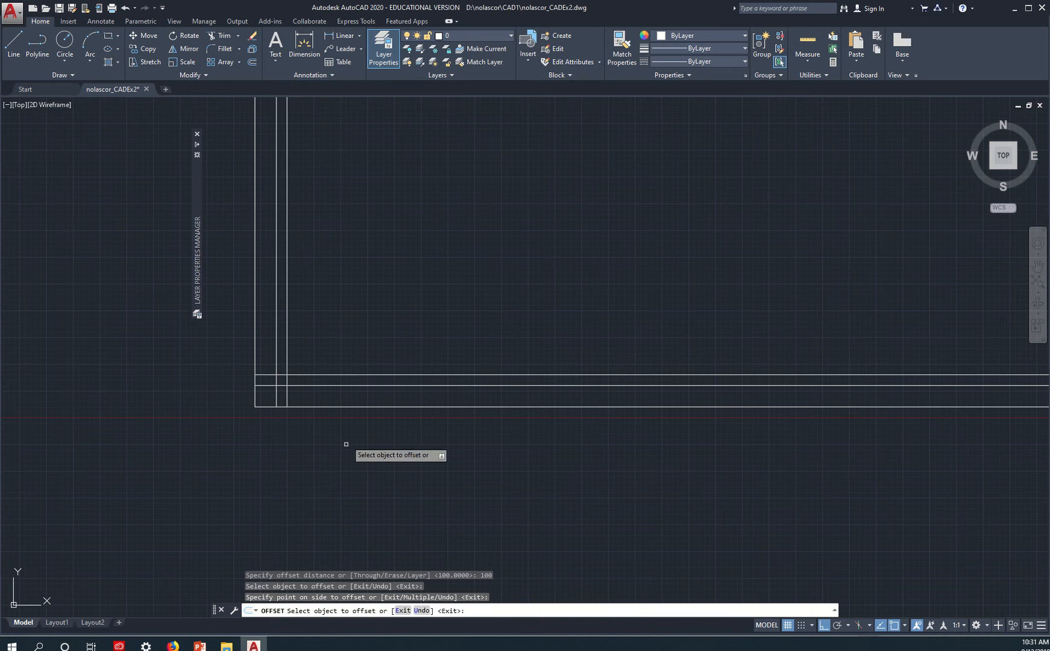
key("Escape")
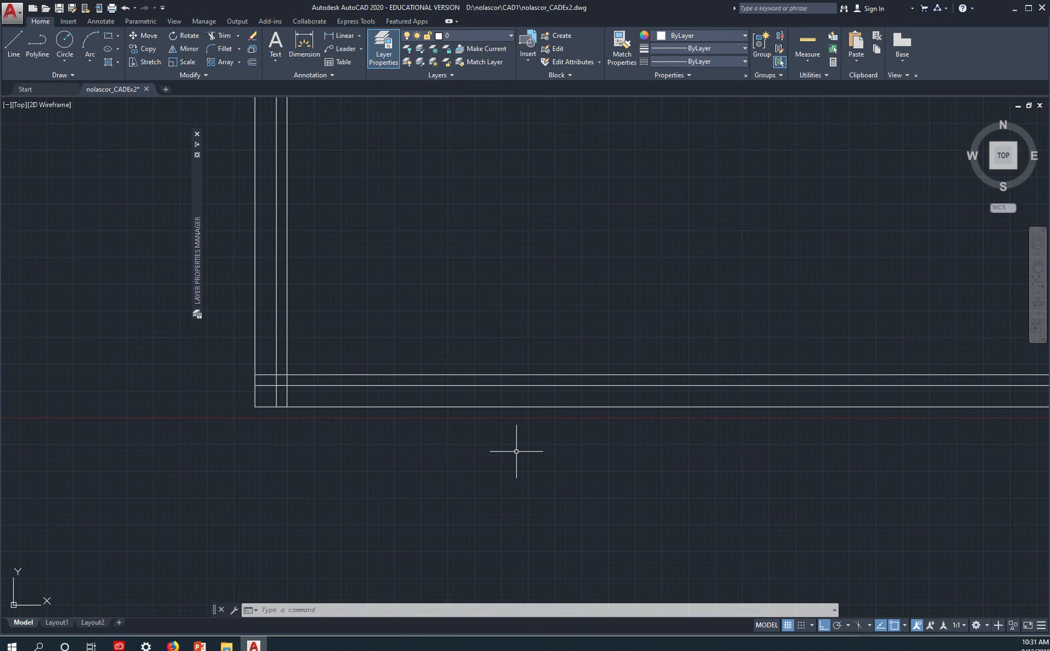
Offset the new vertical line beside the left wall 1200 to the right.
type("o")
key("Return")
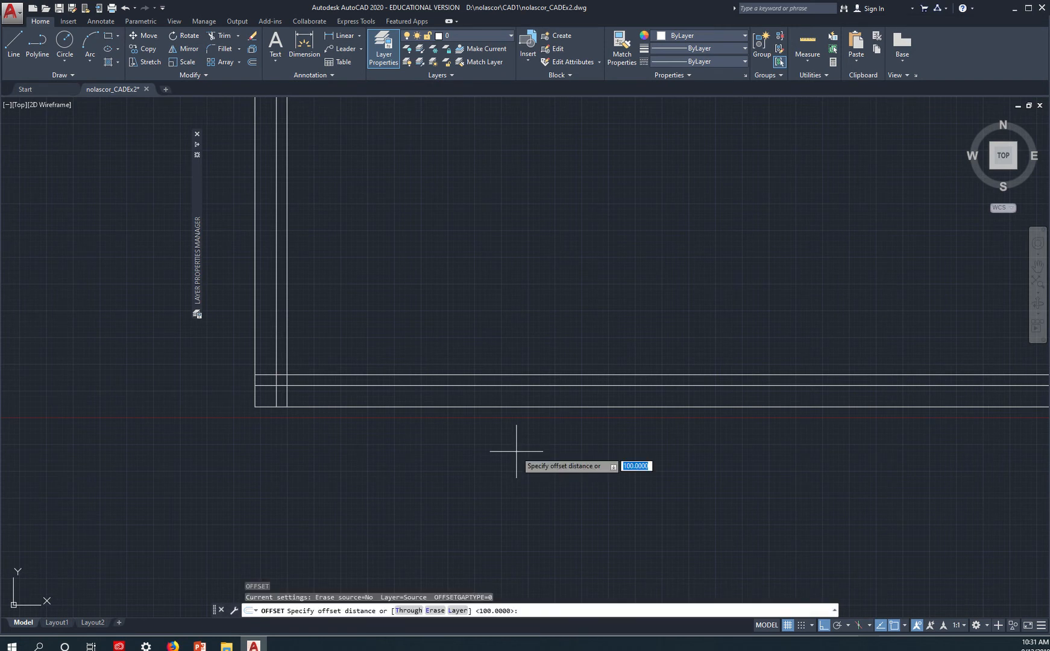
type("1200")
key("Return")
left_click(288, 347)
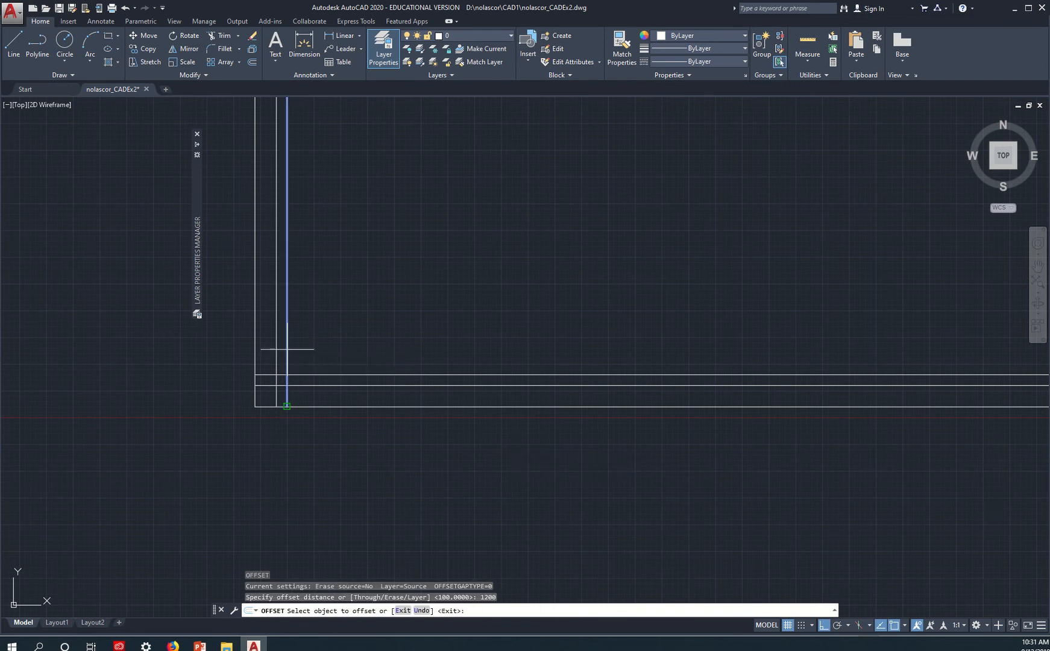
left_click(457, 347)
key("Escape")
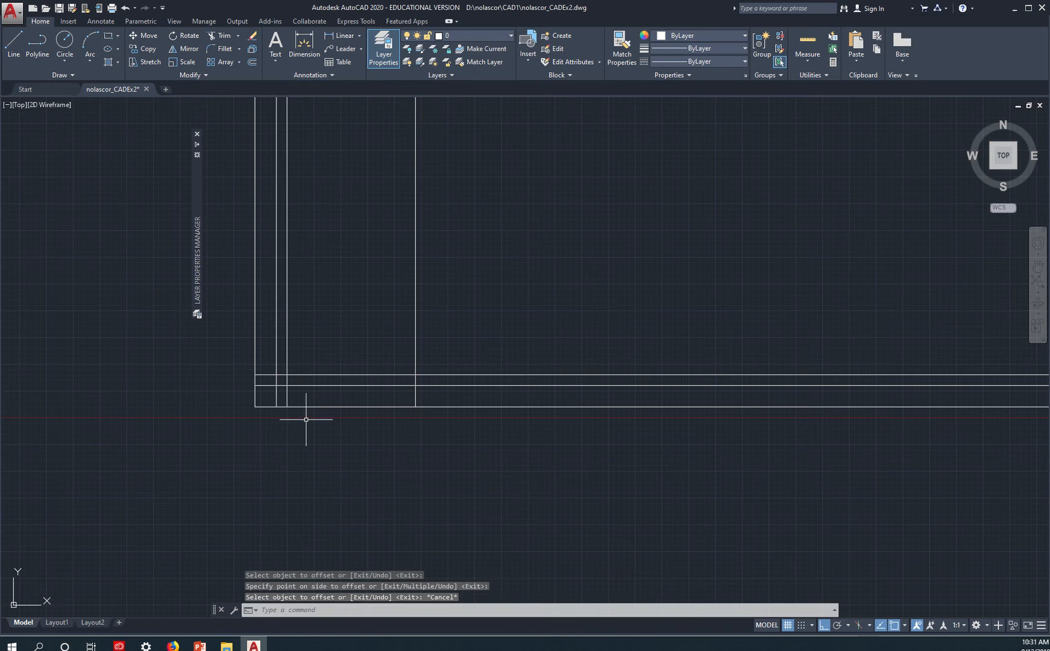
Measure the distance between the last two vertical offset lines along the lower wall's bottom line.
type("di")
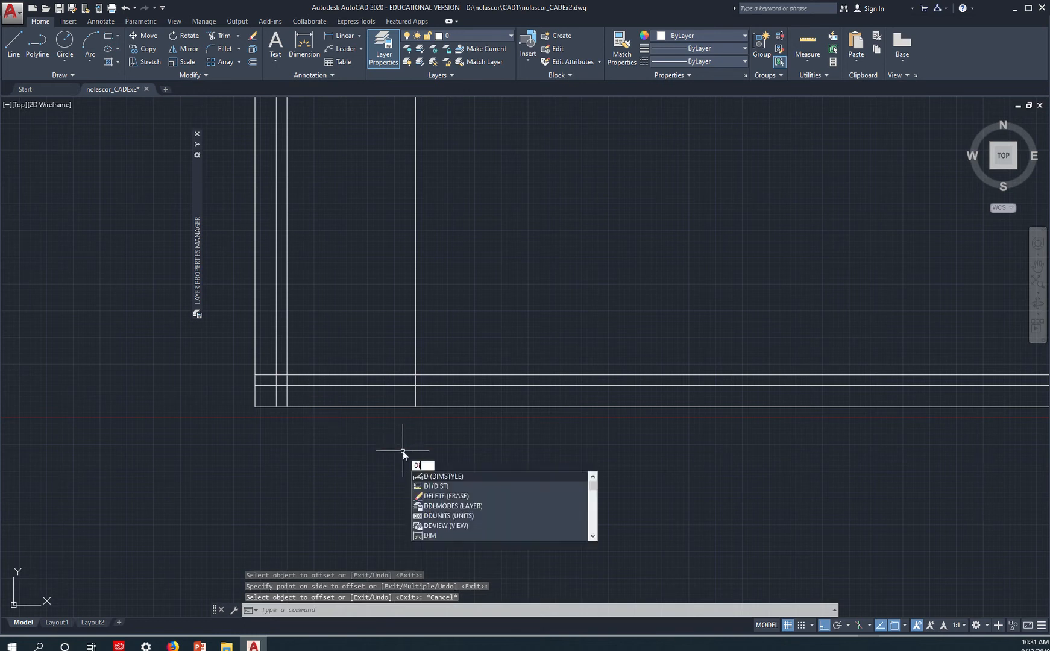
key("Return")
left_click(287, 406)
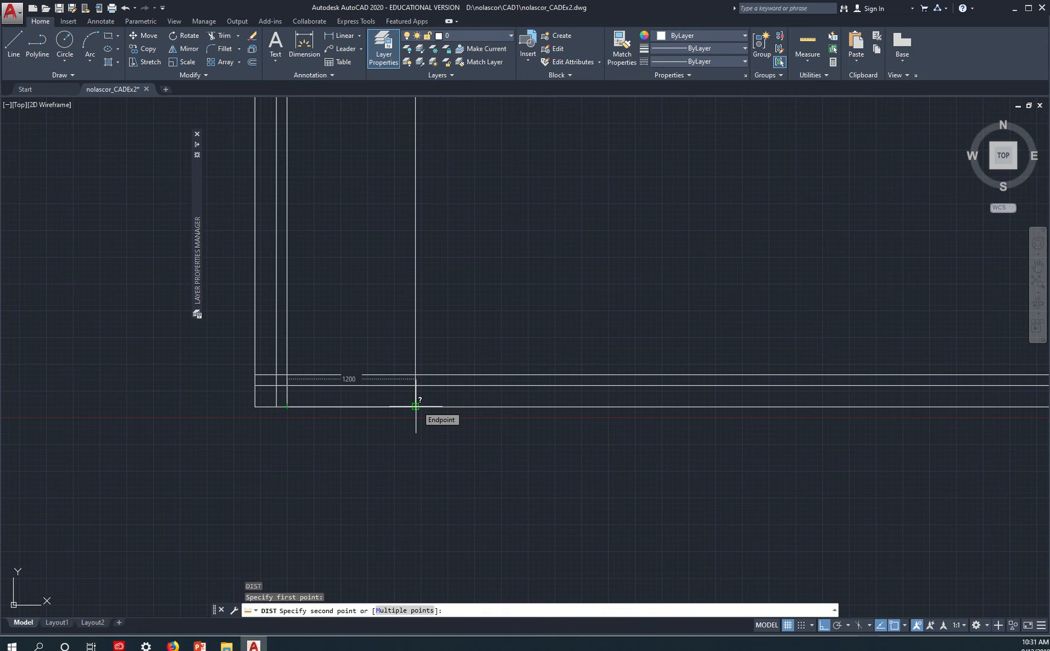
key("Escape")
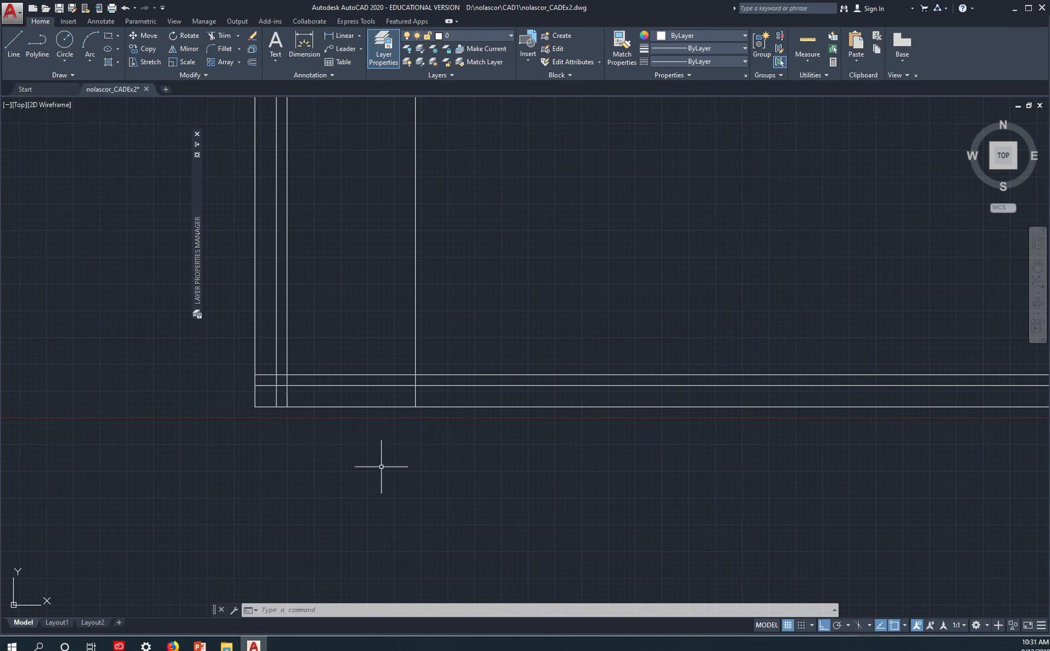
Trim the two vertical offsets above the lower wall, the middle line between wall and first post edge, and the upper line inside the left wall.
scroll(372, 451, "down", 4)
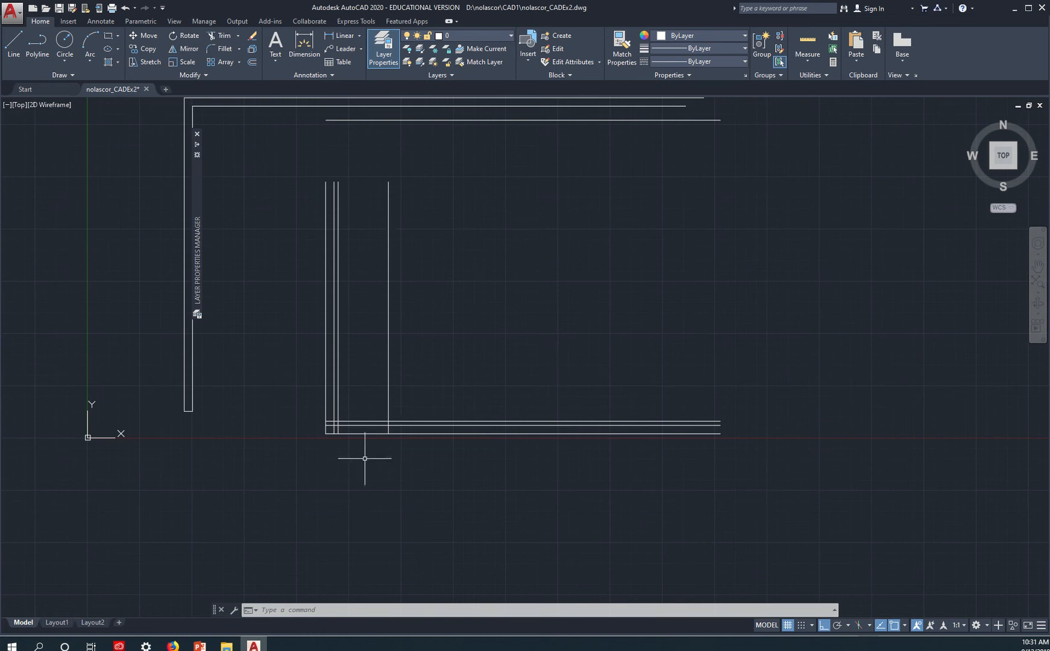
scroll(356, 441, "up", 2)
scroll(355, 440, "up", 2)
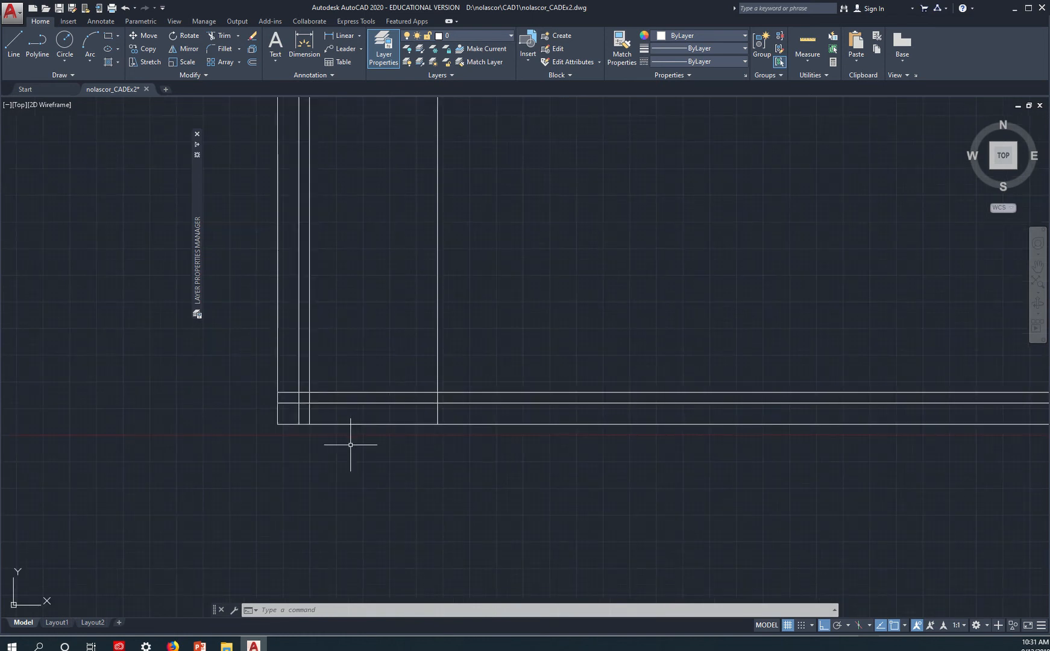
type("TR")
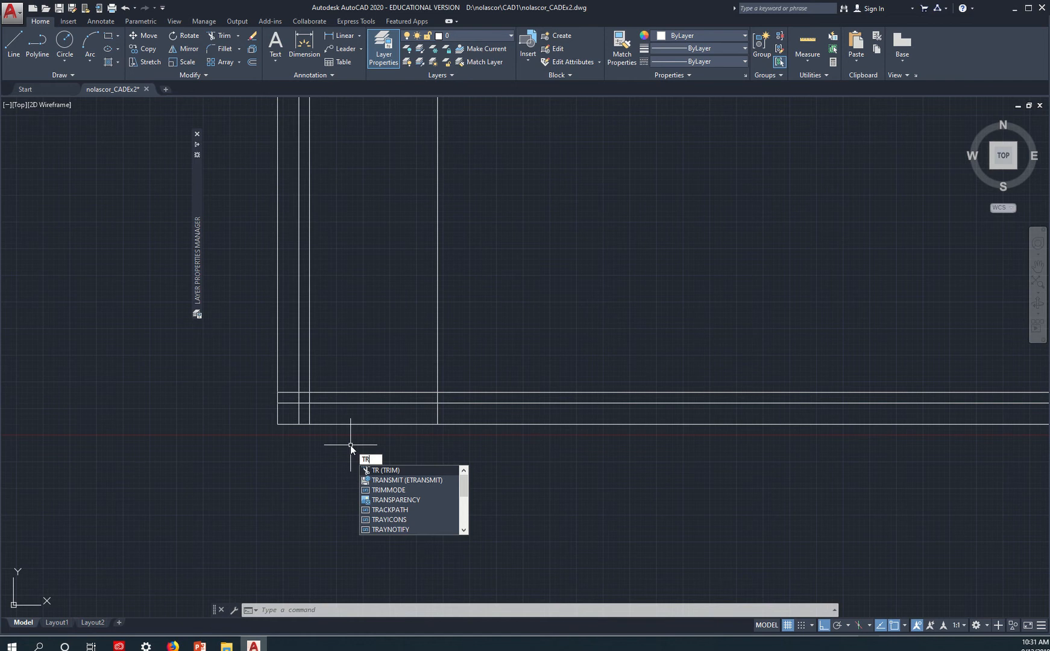
key("Return")
key("Return")
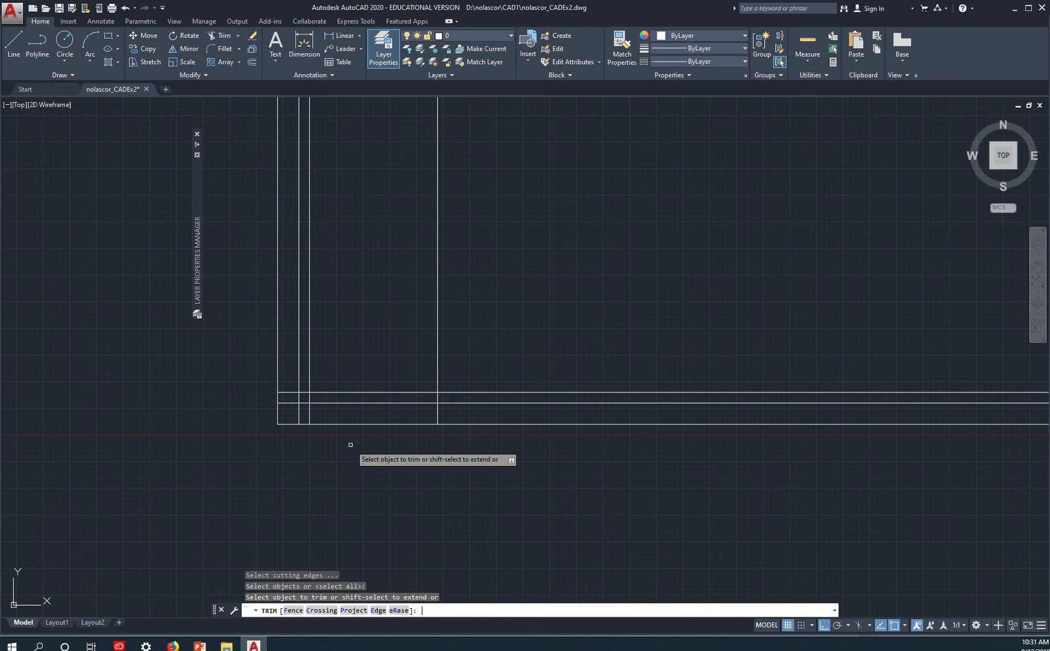
left_click(309, 366)
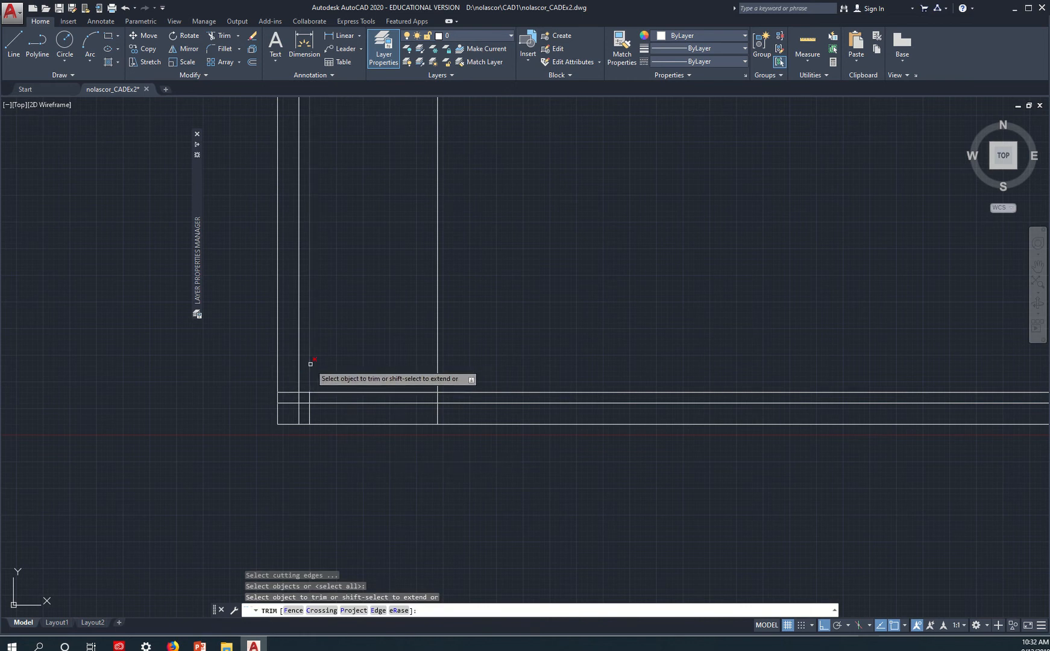
left_click(437, 358)
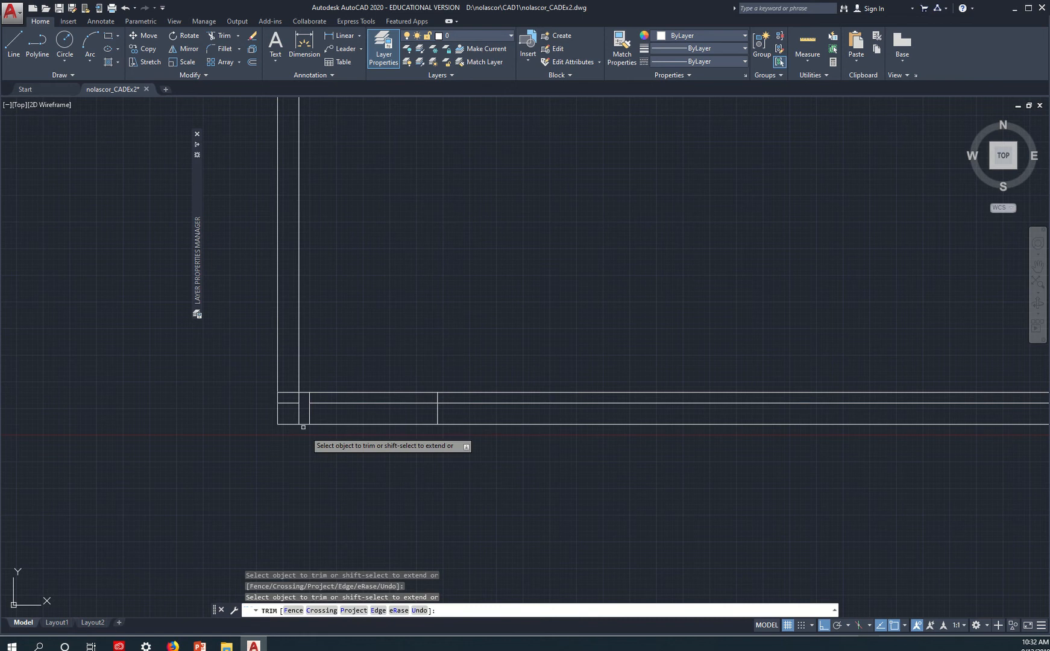
left_click(288, 390)
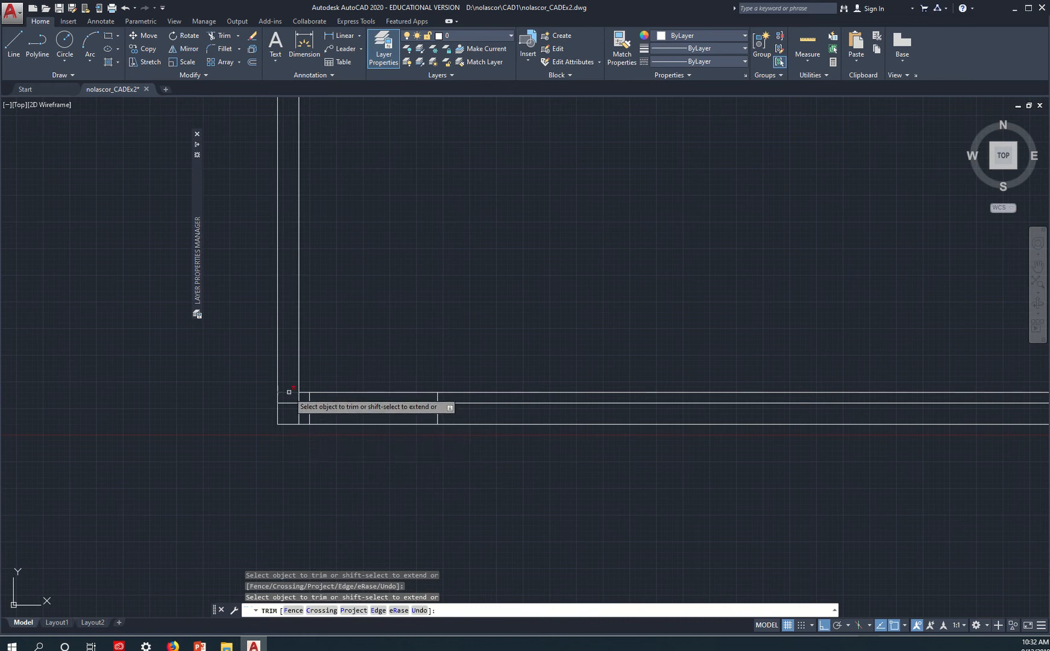
key("Escape")
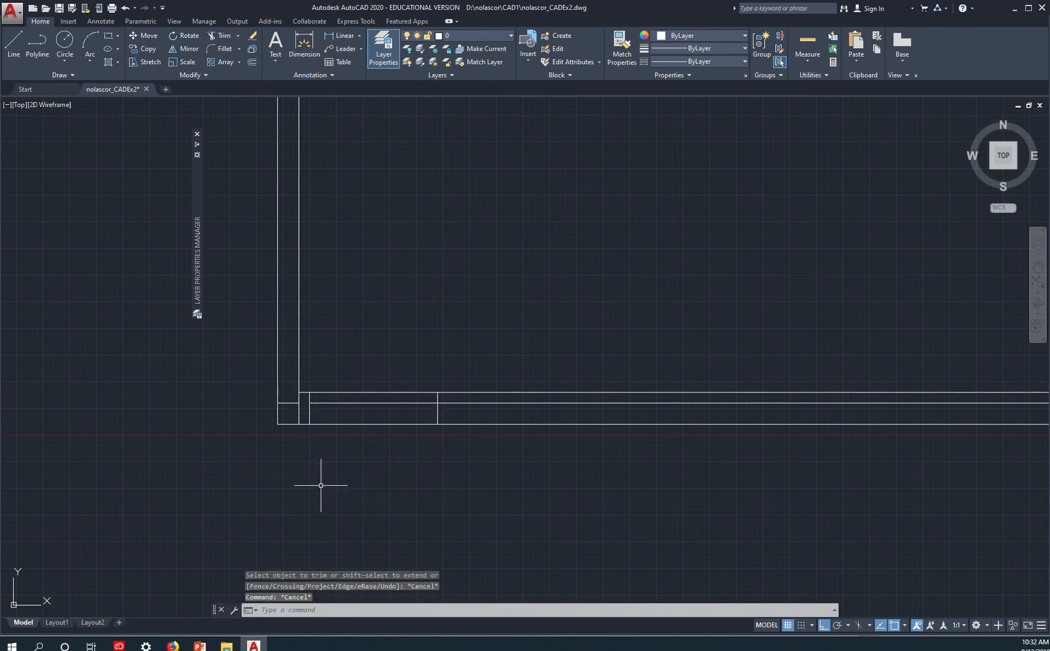
Erase the leftover middle line segment inside the left wall at the lower corner.
type("e")
key("Return")
left_click(286, 405)
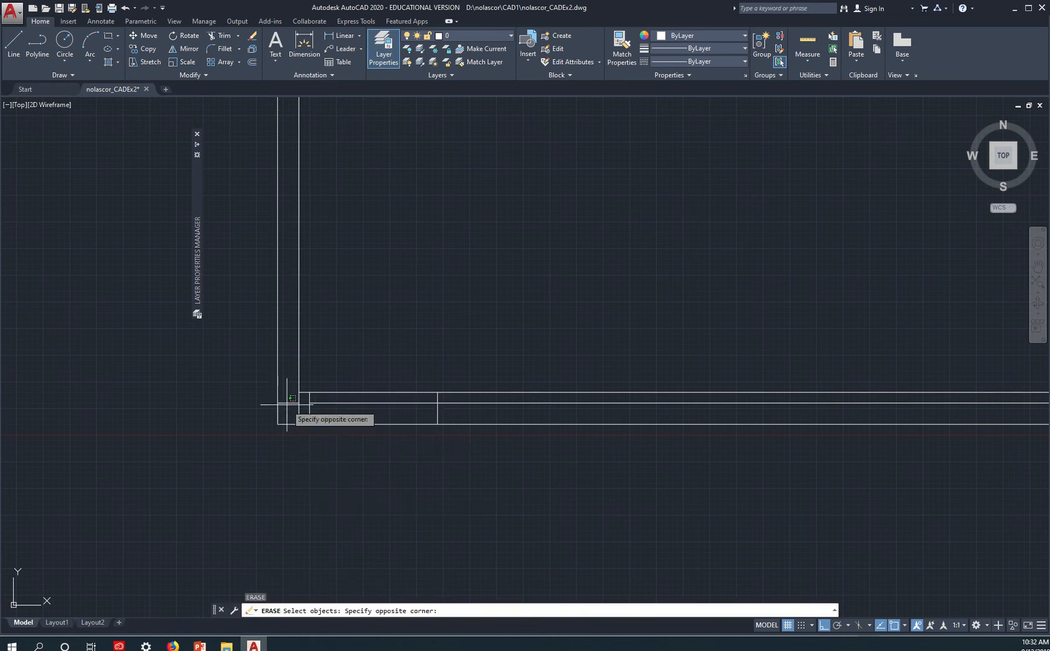
left_click(287, 400)
key("Return")
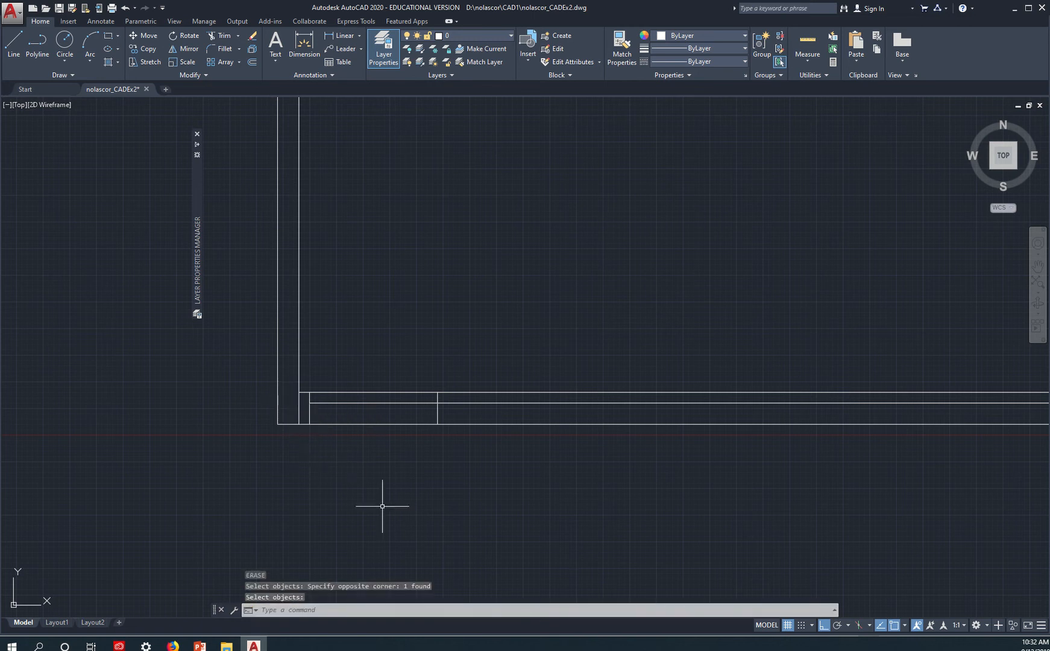
Look up the post width between the lower wall's windows on the PowerPoint plan, and return to AutoCAD.
middle_click_drag(419, 492, 376, 490)
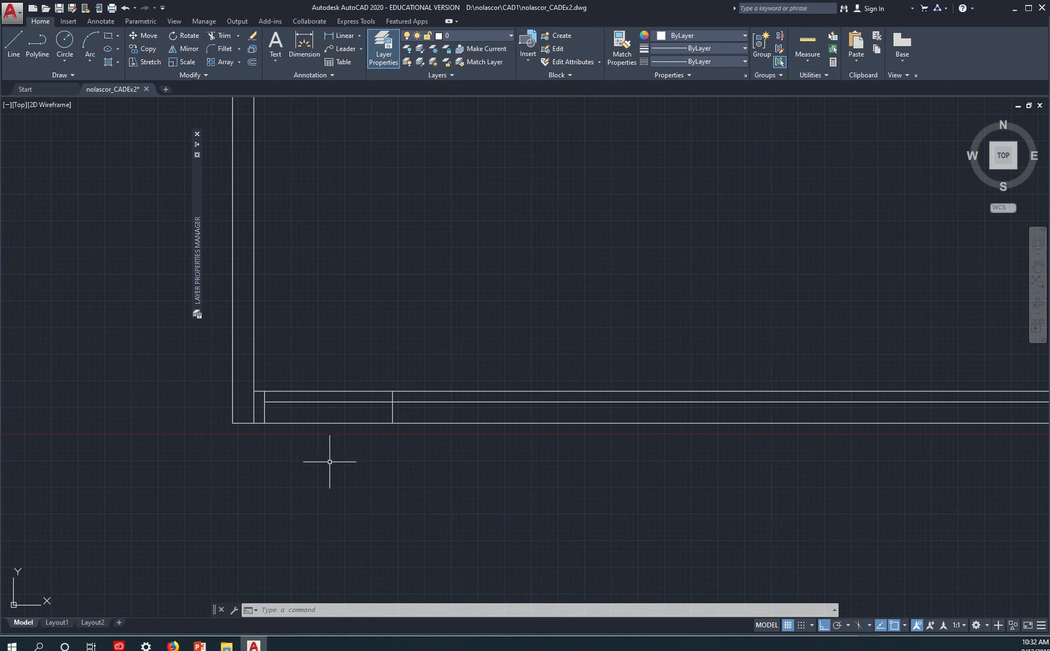
key("alt+Tab")
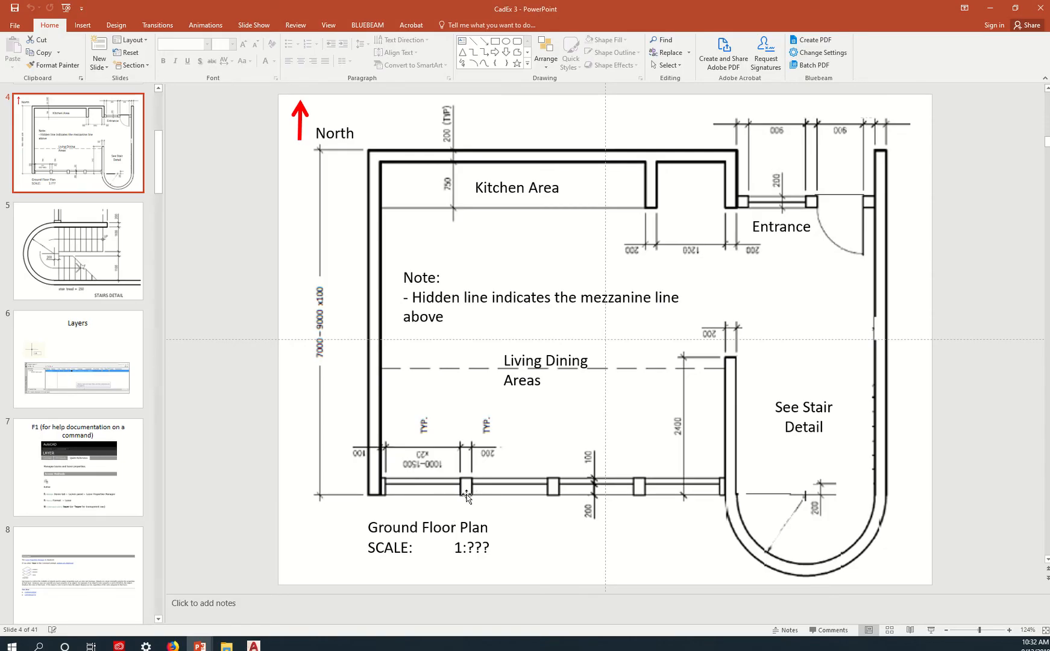
key("alt+Tab")
Offset the short vertical line at the first window's right end 200 to the right.
type("o")
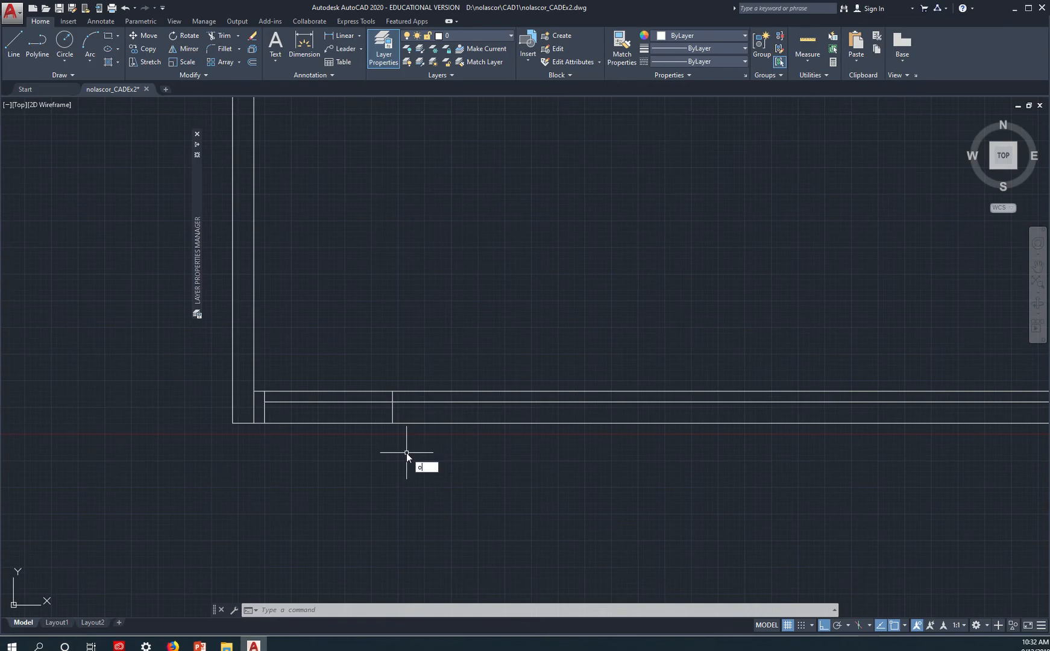
key("Return")
type("200")
key("Return")
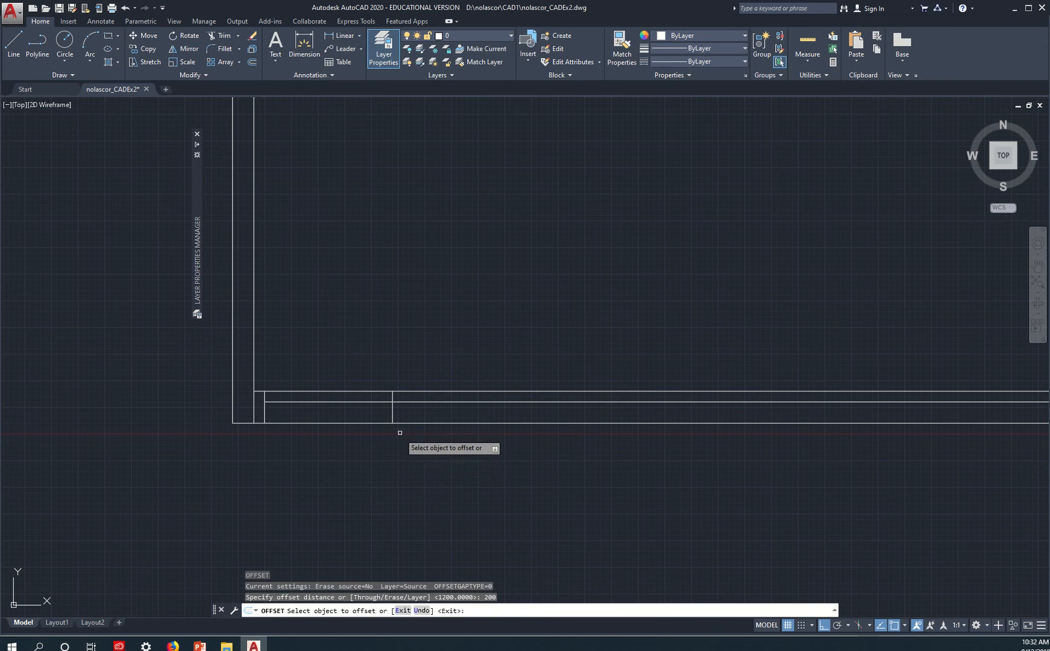
left_click(392, 410)
left_click(435, 414)
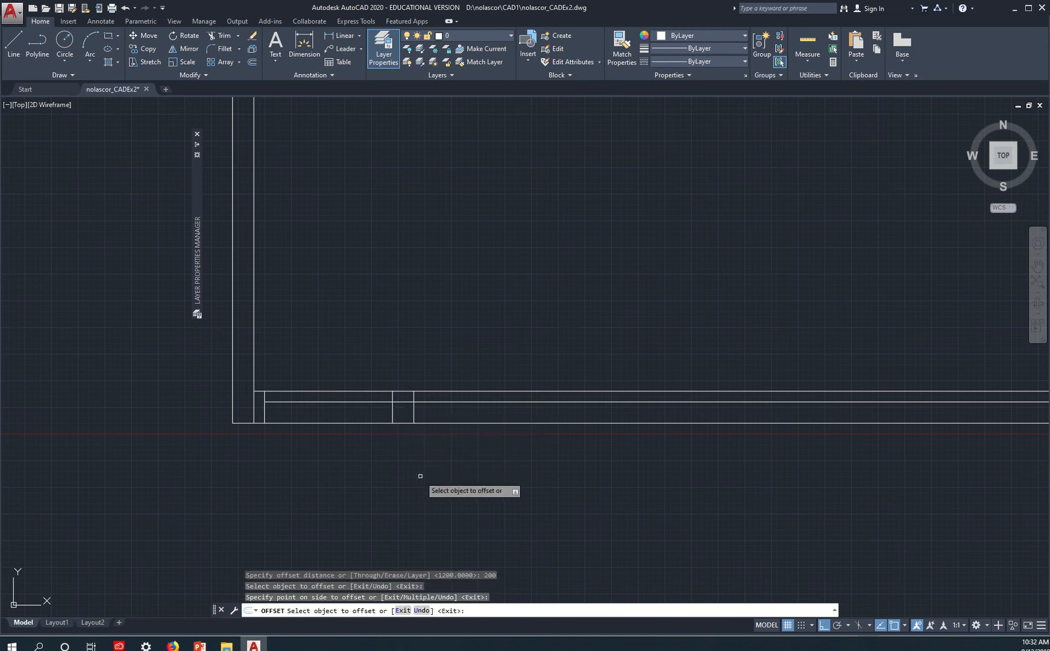
key("Escape")
key("Escape")
key("Escape")
Trim the lower wall's middle line between the two vertical edges of the 200-wide post.
type("tr")
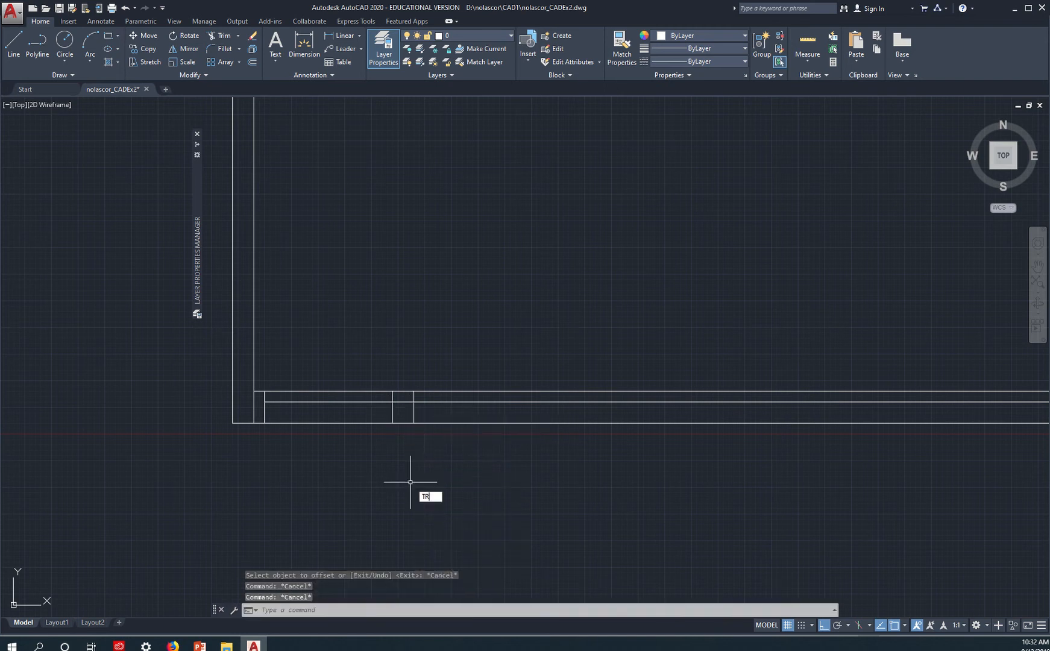
key("Return")
key("Return")
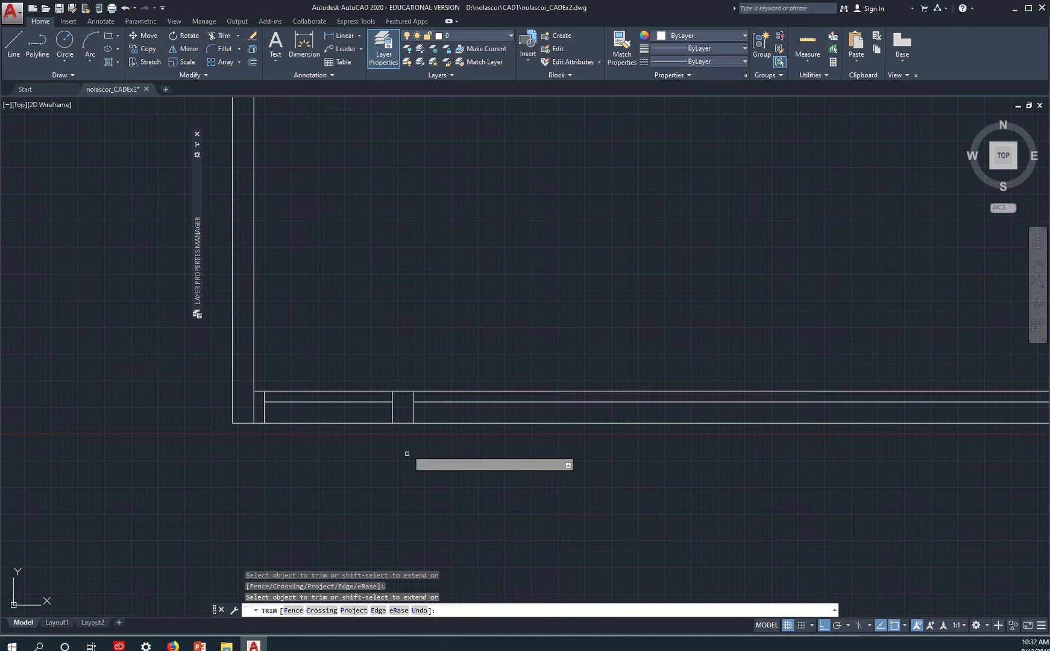
key("Escape")
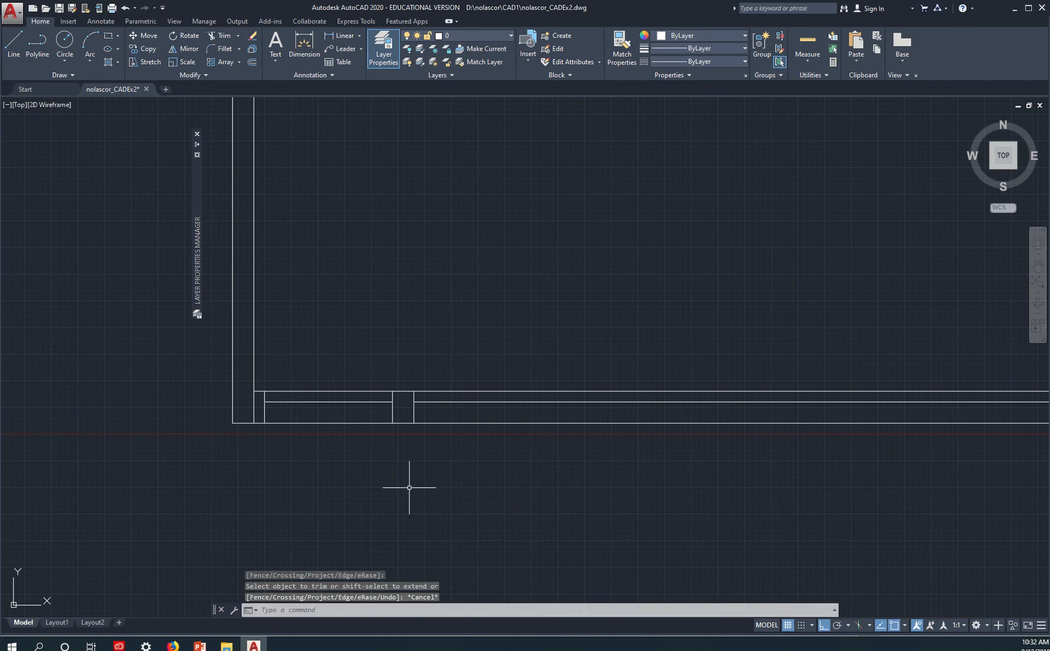
Compare the lower wall's window and post layout in AutoCAD with the PowerPoint reference plan.
key("alt+Tab")
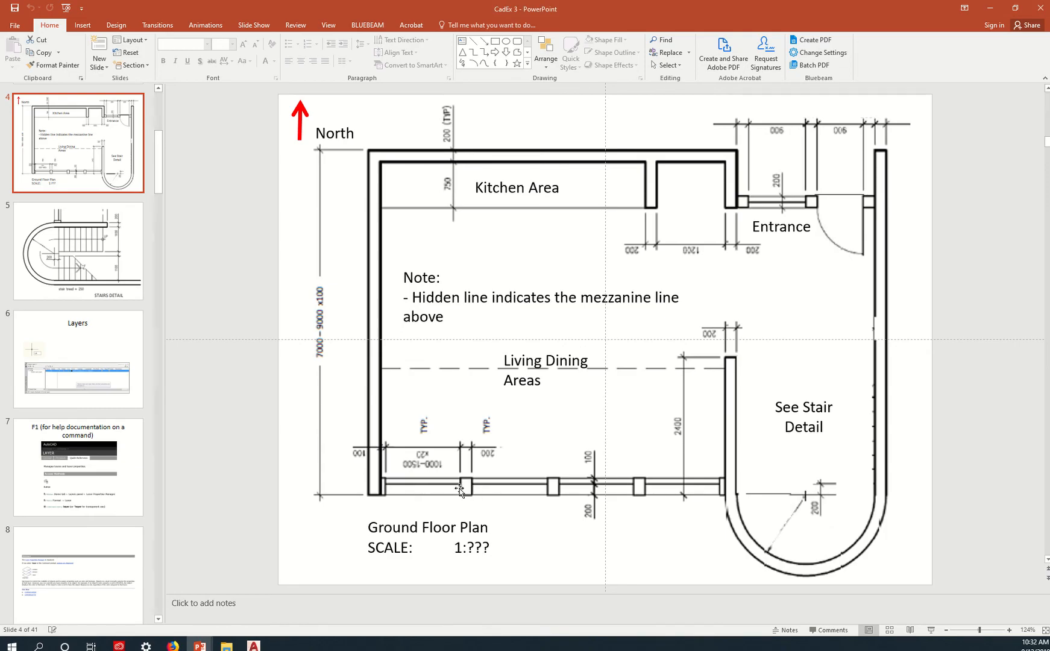
key("alt+Tab")
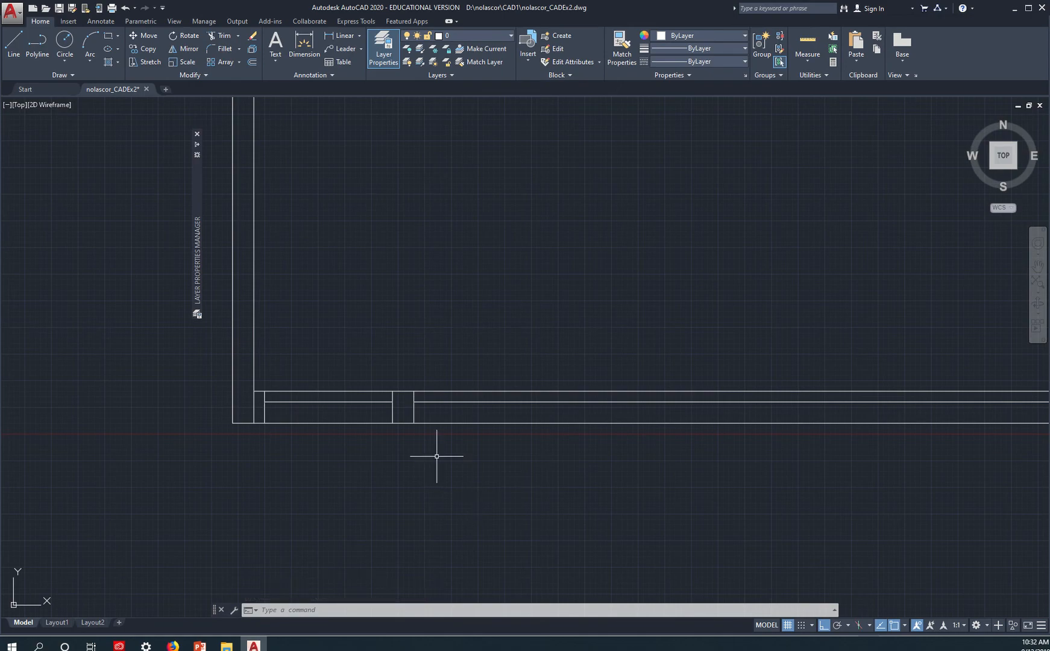
key("alt+Tab")
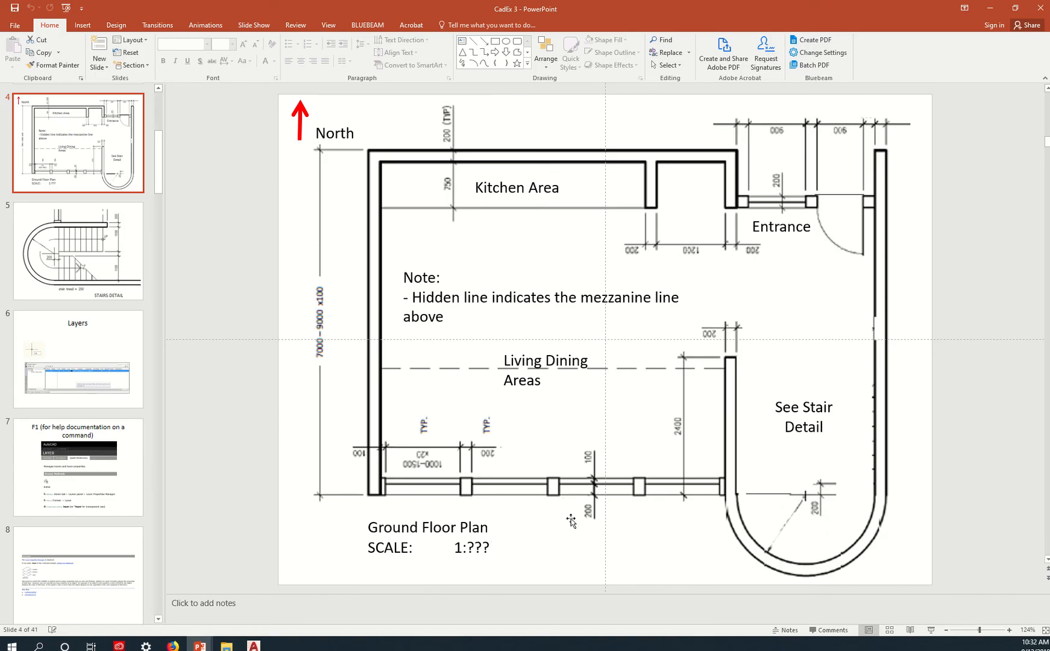
Switch from the PowerPoint reference plan back to the AutoCAD drawing.
key("alt+Tab")
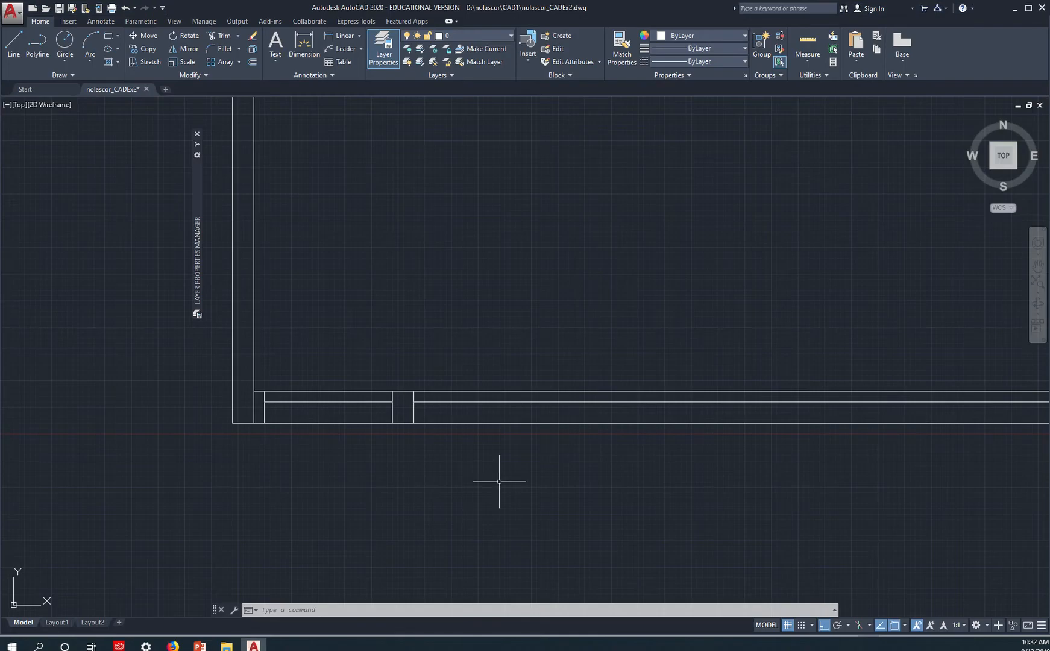
middle_click_drag(445, 461, 485, 409)
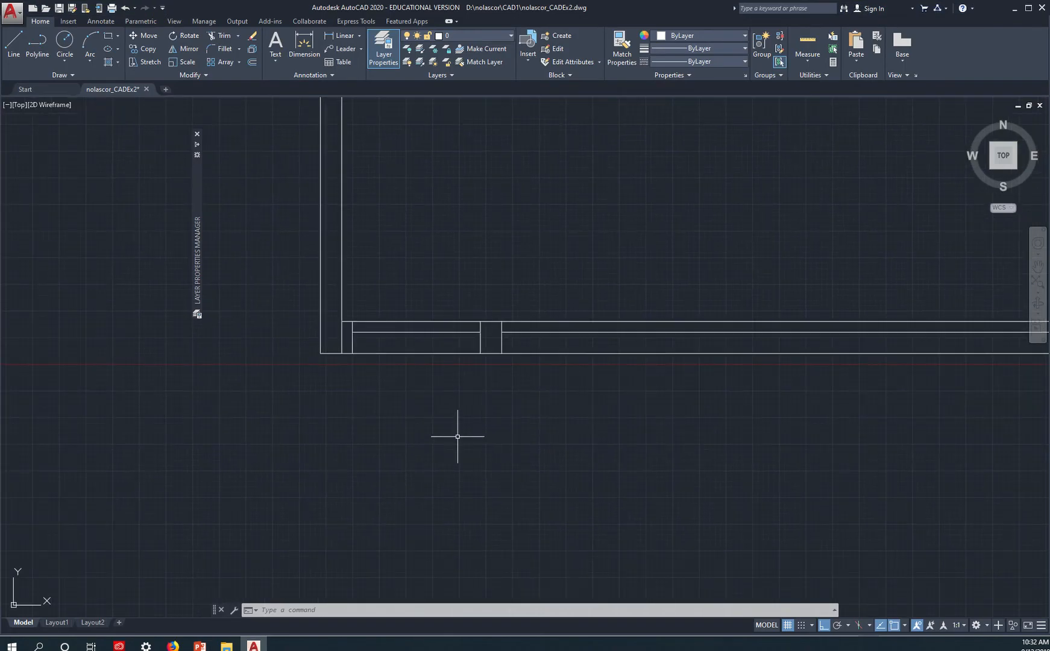
type("c")
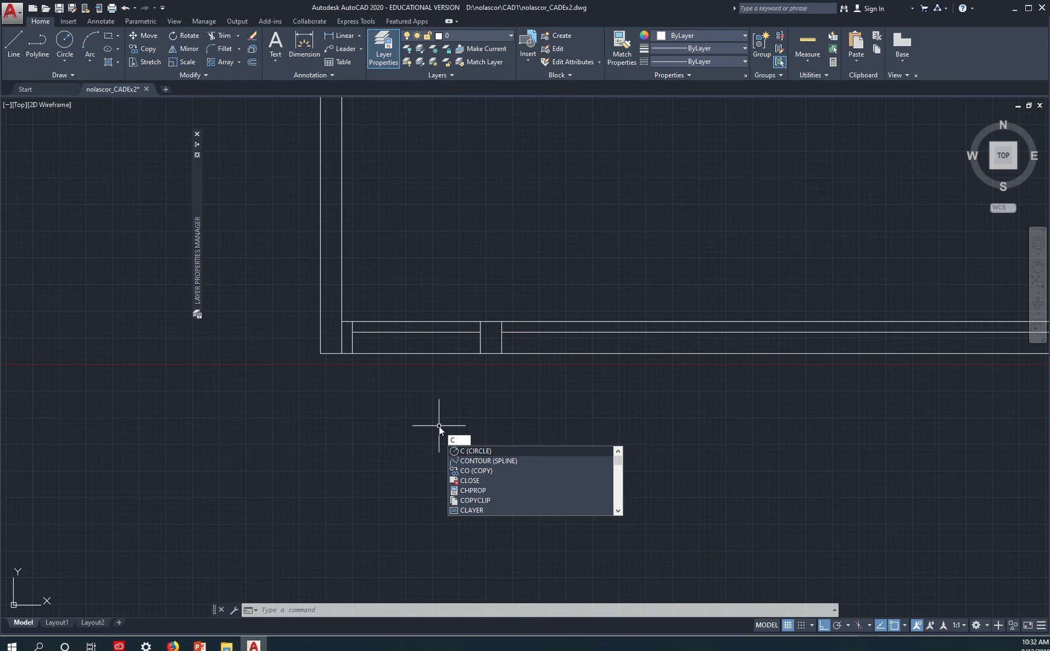
type("p")
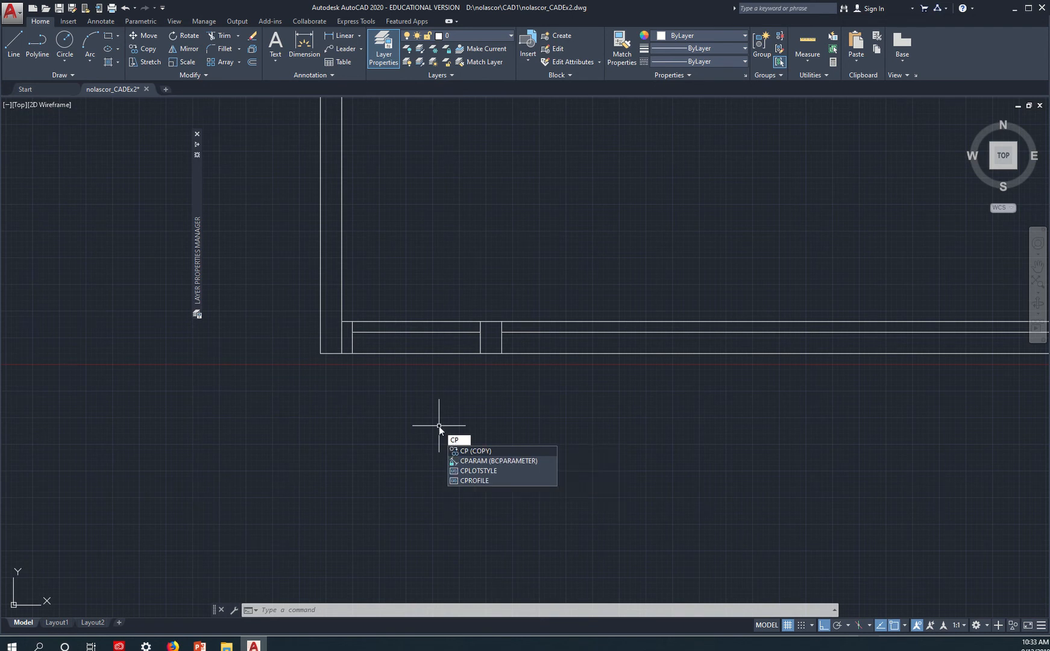
key("Return")
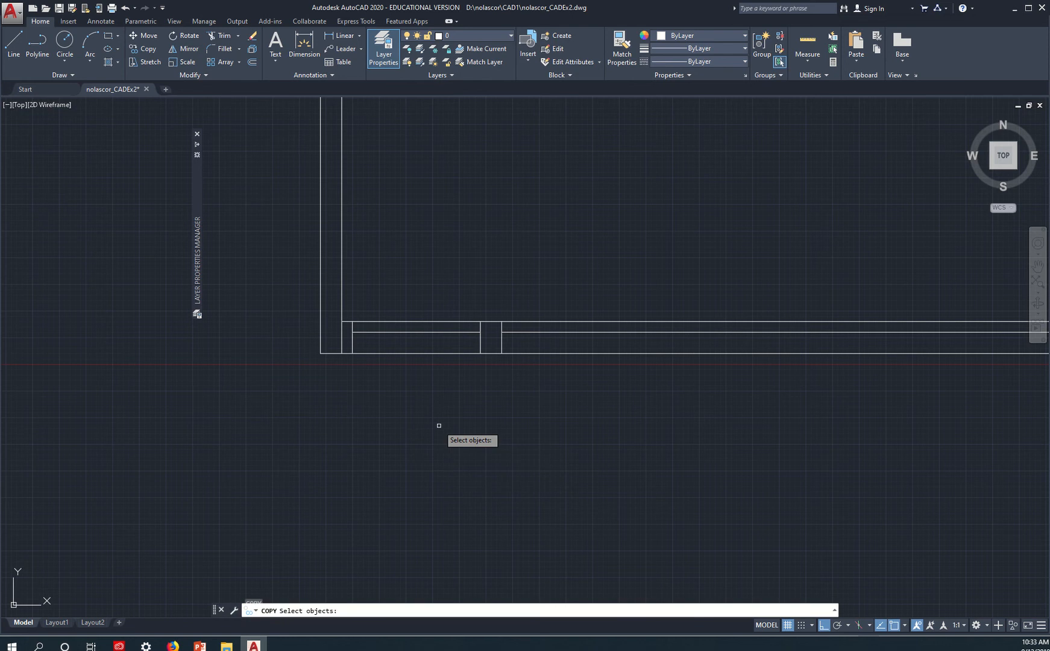
left_click(449, 291)
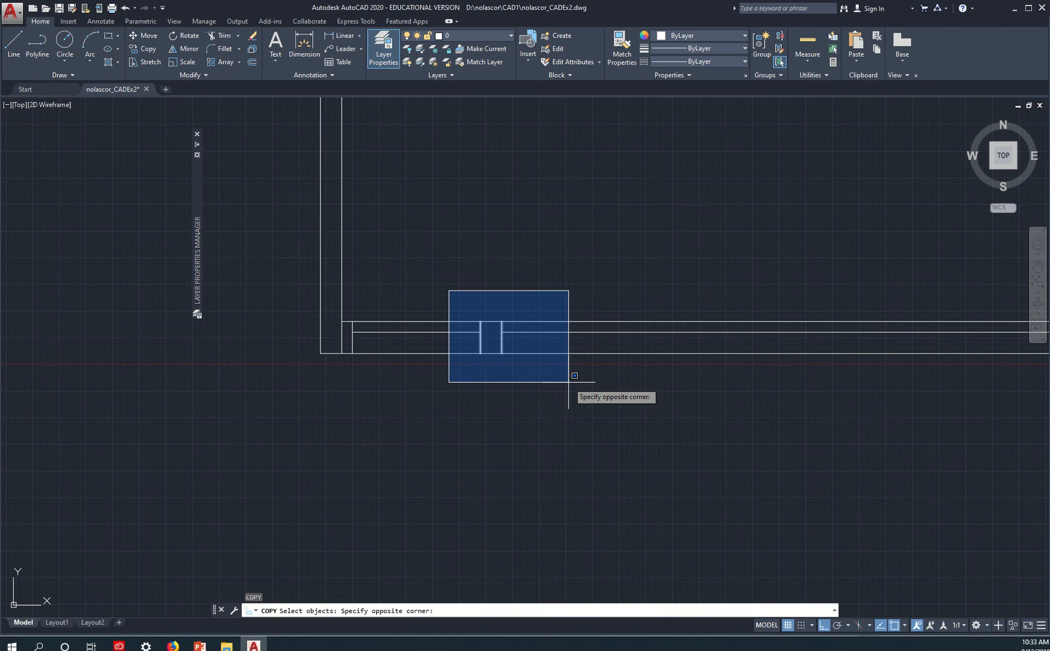
key("Escape")
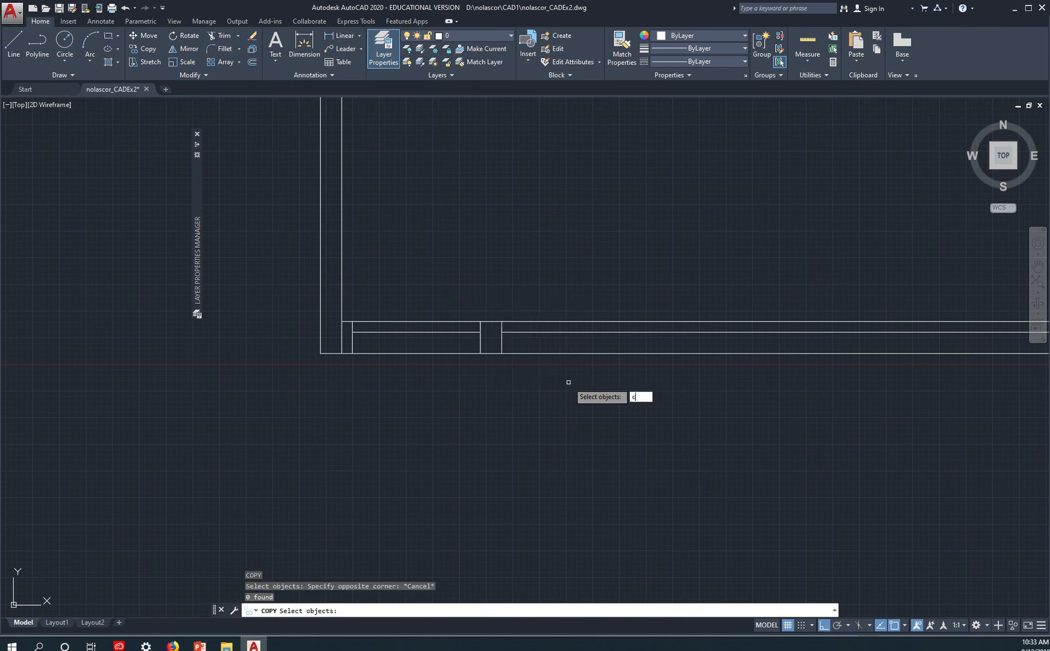
key("Escape")
key("Escape")
key("Escape")
type("c")
key("Escape")
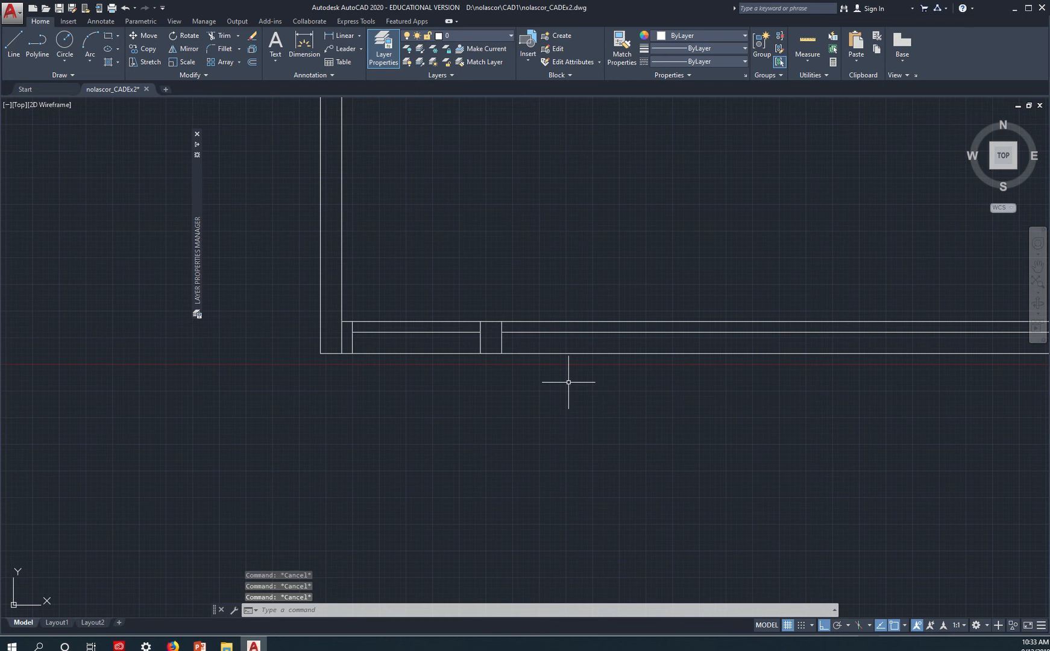
Copy the first post's two vertical lines, with ortho off, from the lower end of the first window's left edge to the post's lower-right corner.
type("cp")
key("Return")
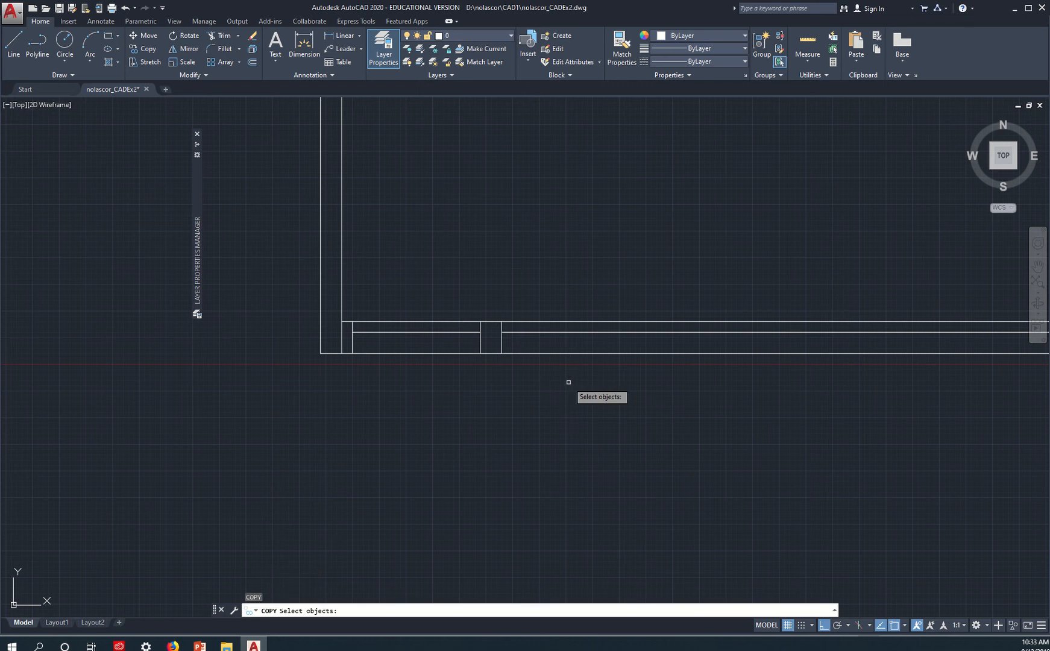
left_click(574, 267)
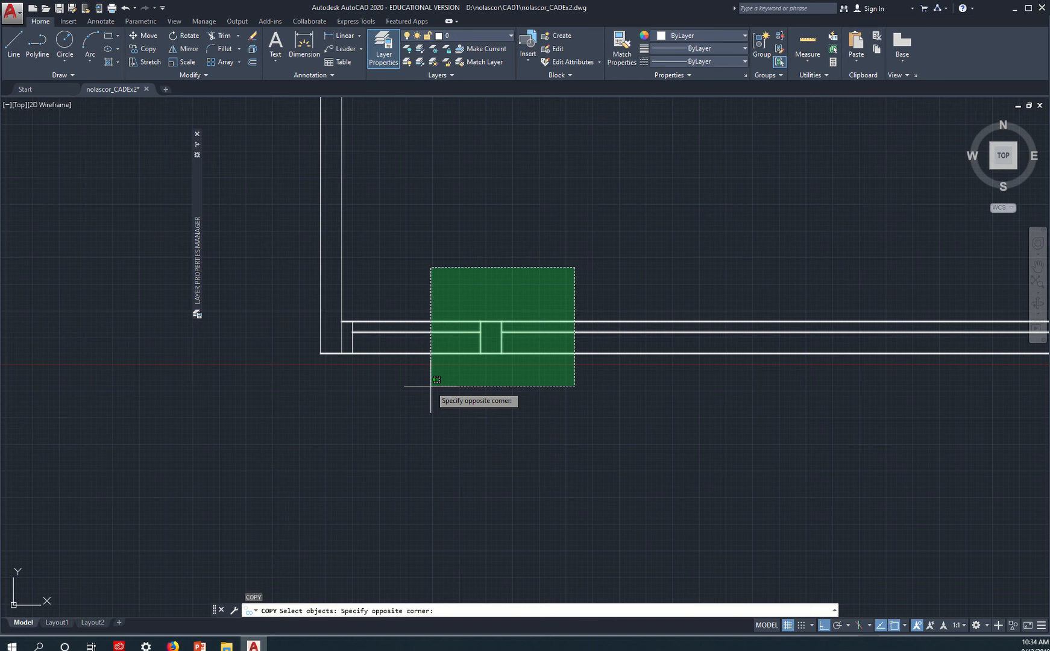
key("Escape")
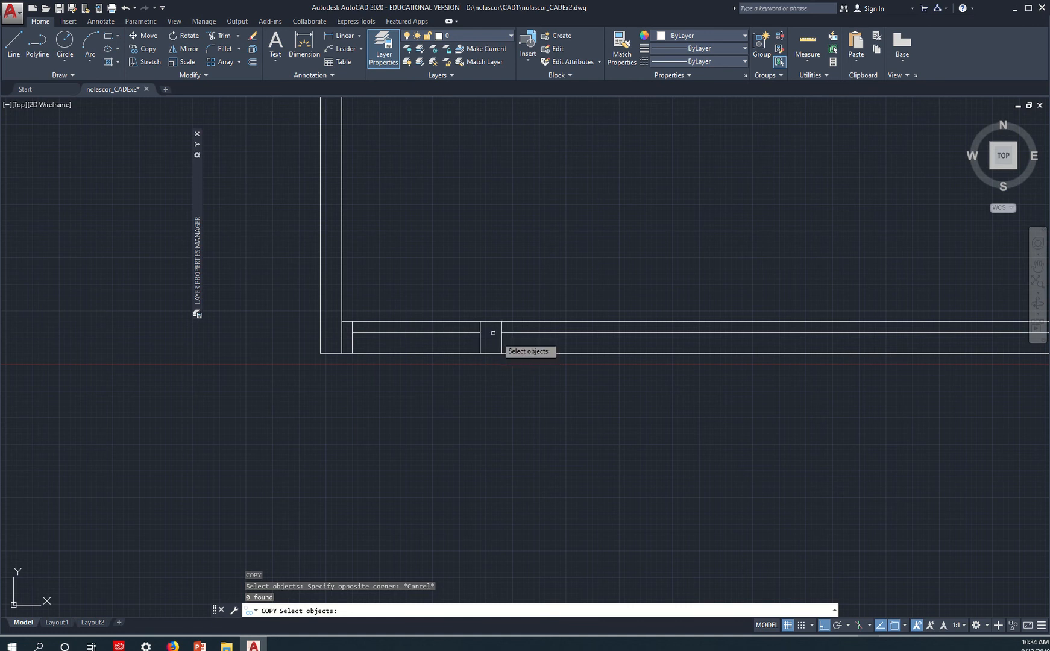
left_click(425, 272)
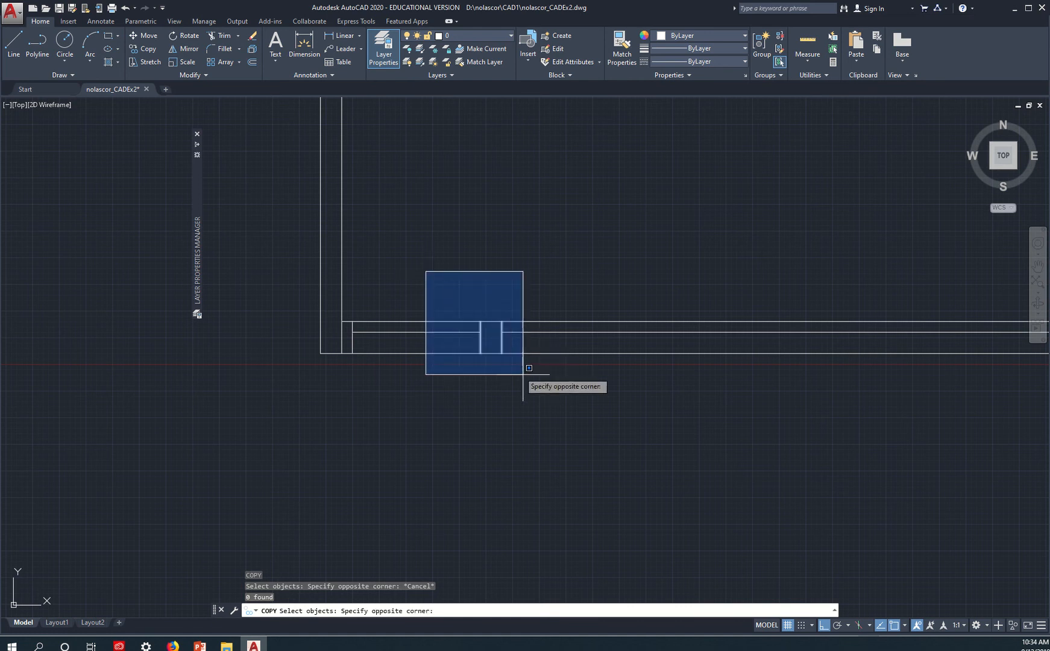
left_click(552, 386)
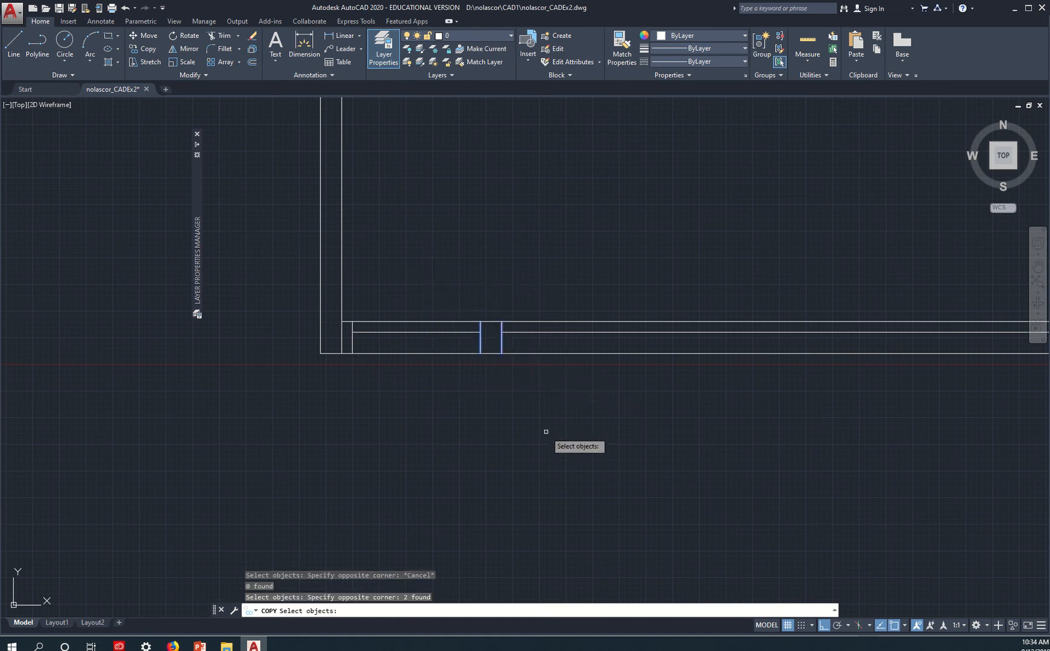
key("Return")
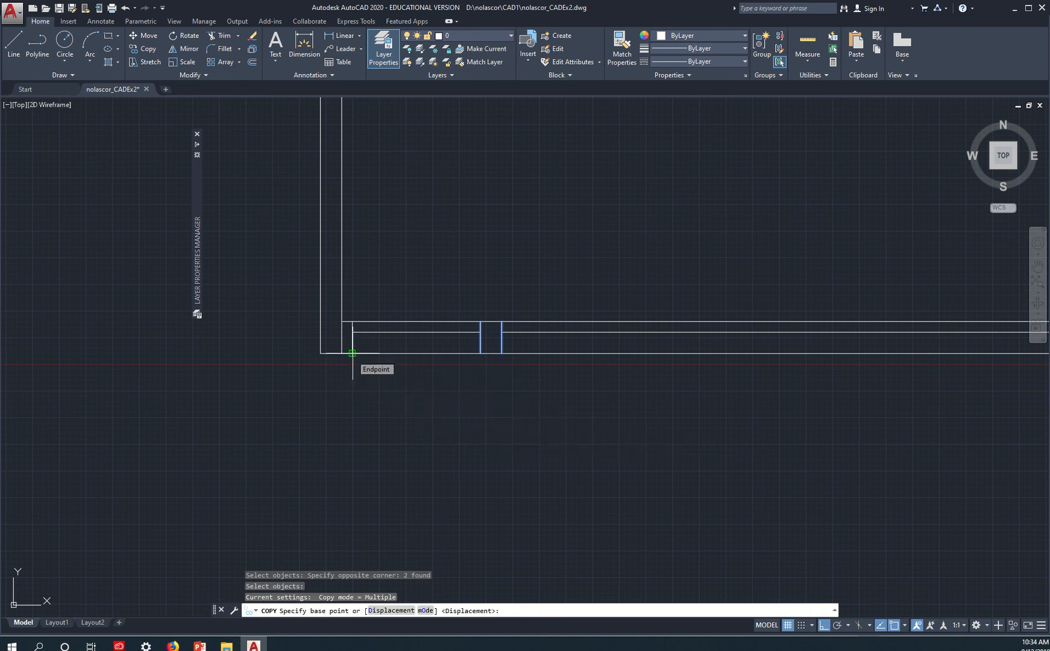
left_click(352, 353)
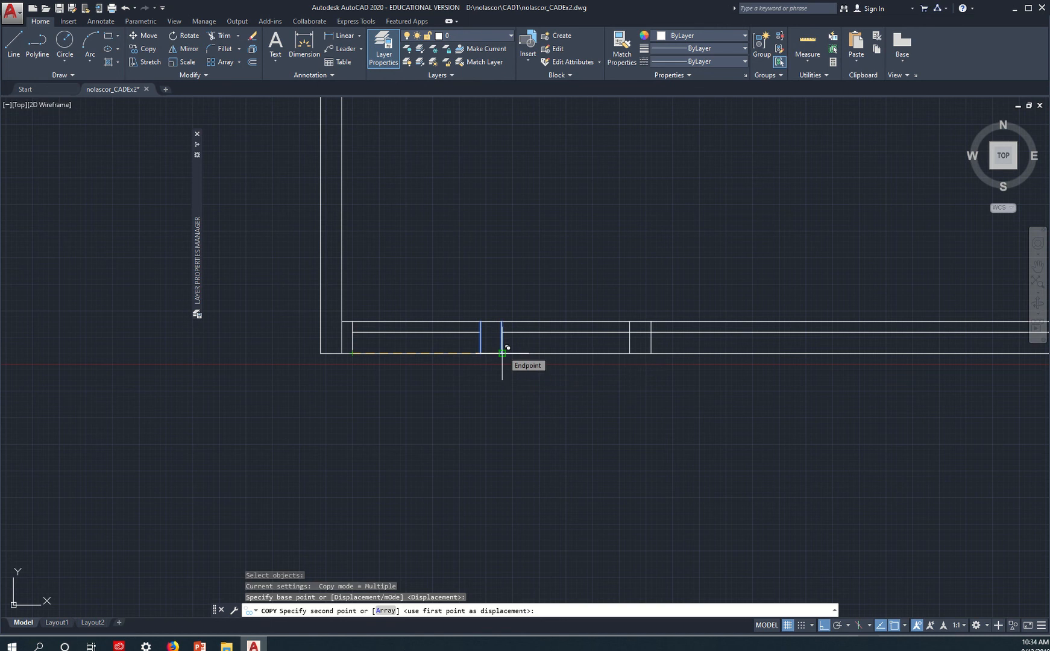
key("F8")
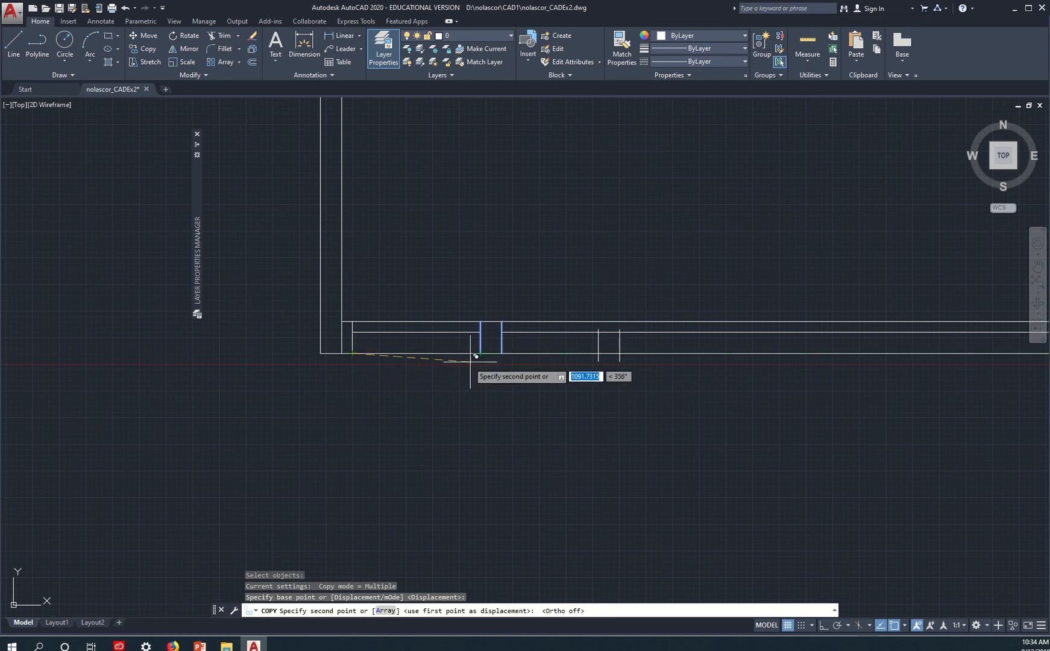
left_click(502, 353)
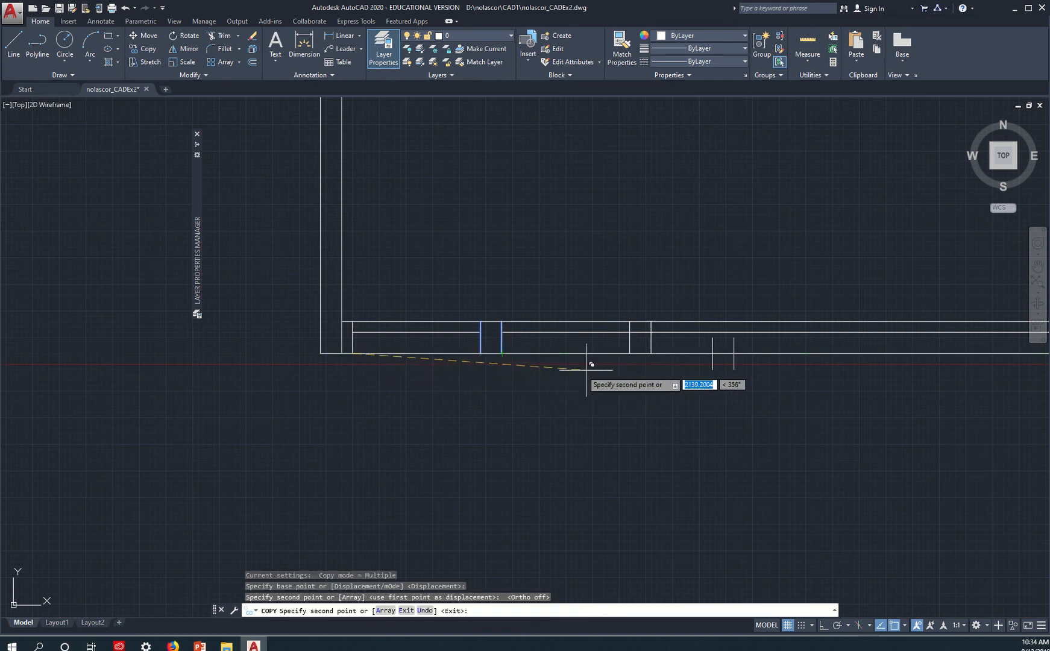
Place another copy of the post lines at the second post's lower-right corner, check the post layout on the PowerPoint plan, and end the copying.
middle_click_drag(742, 422, 498, 435)
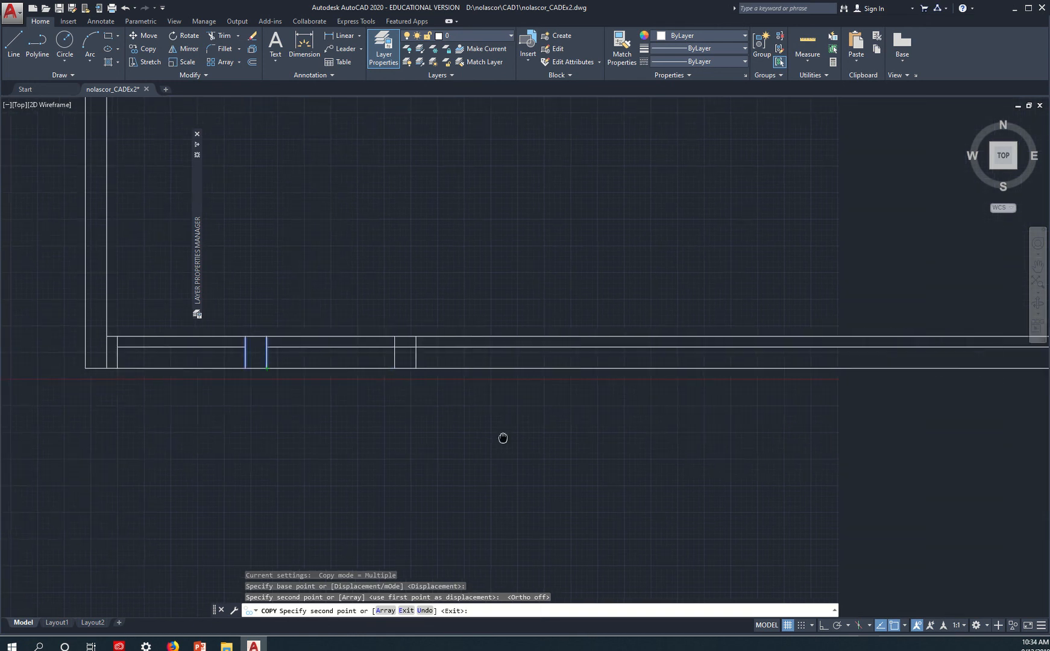
left_click(413, 366)
key("alt+Tab")
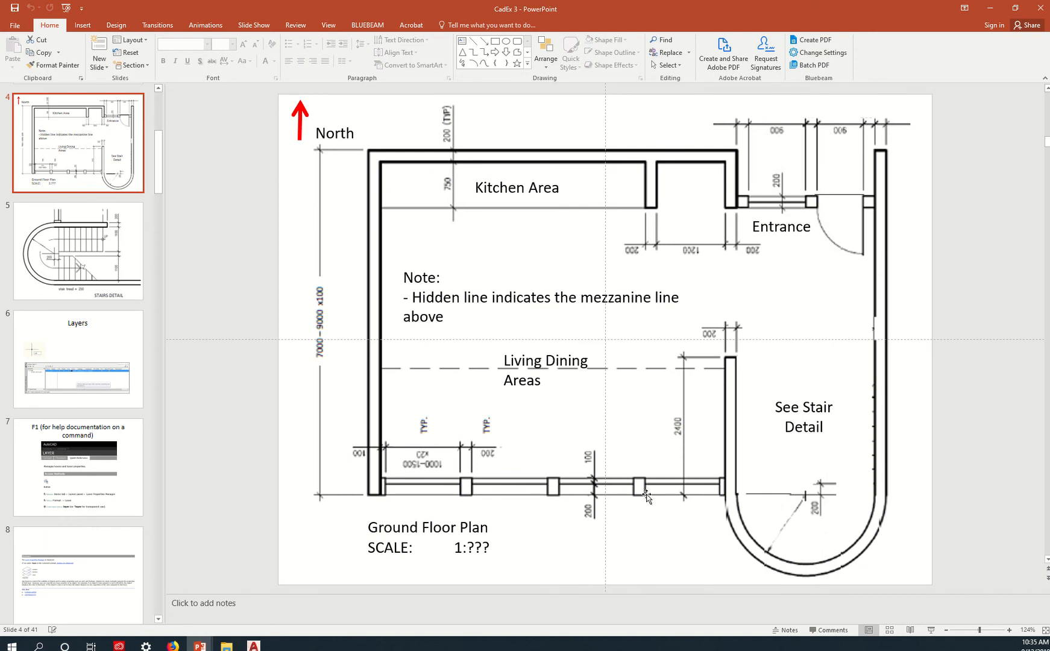
key("alt+Tab")
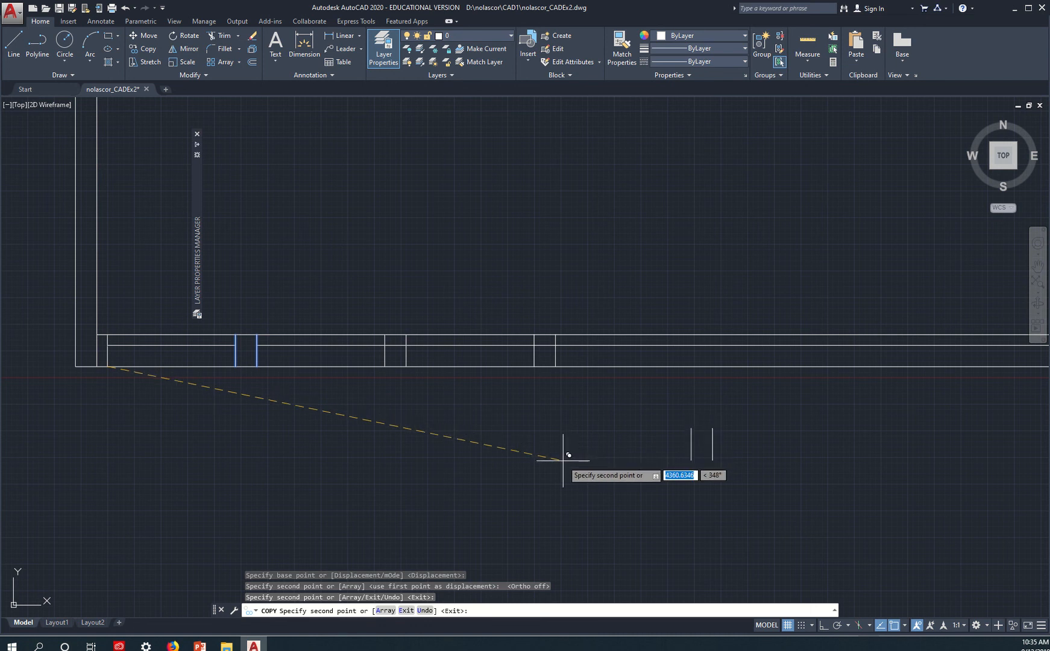
key("Escape")
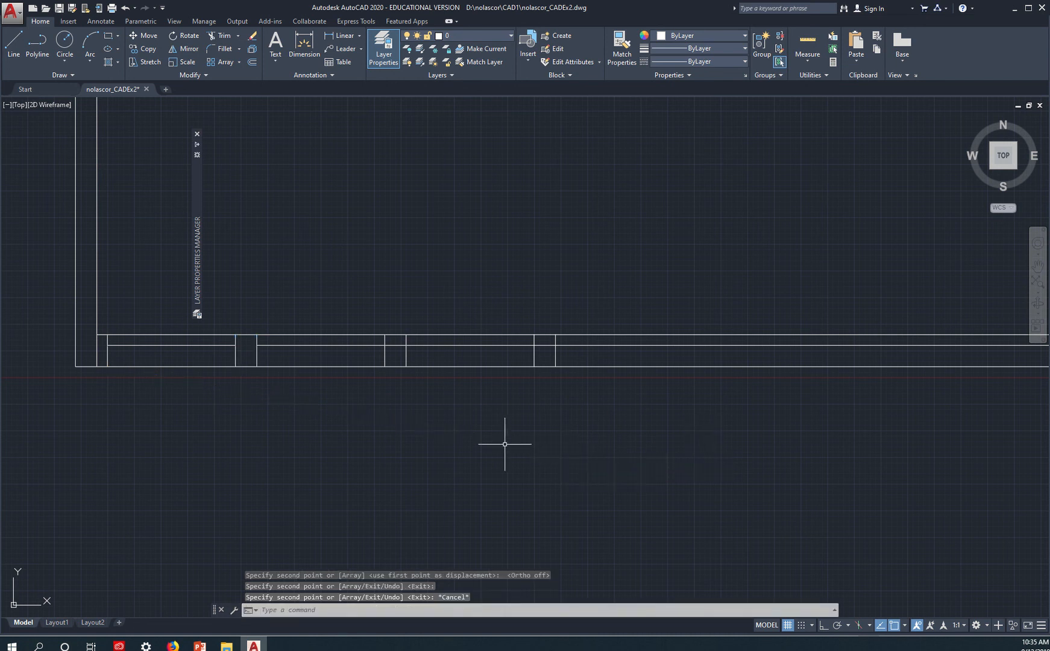
Trim the lower wall's middle line inside the second and third posts.
middle_click_drag(504, 444, 682, 439)
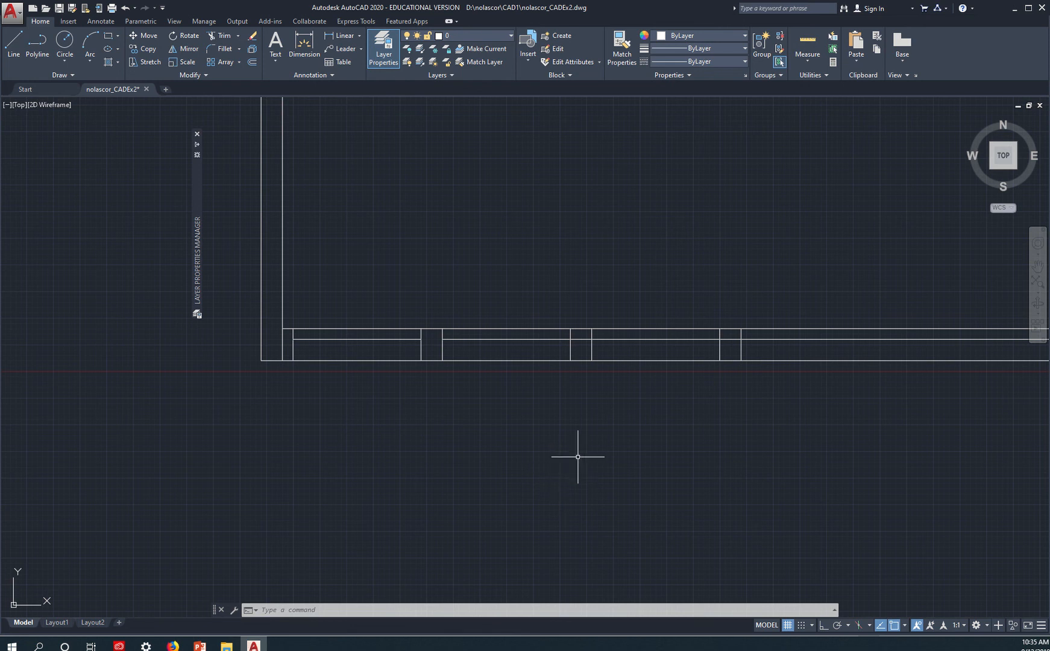
type("tr")
key("Return")
key("Return")
left_click(581, 341)
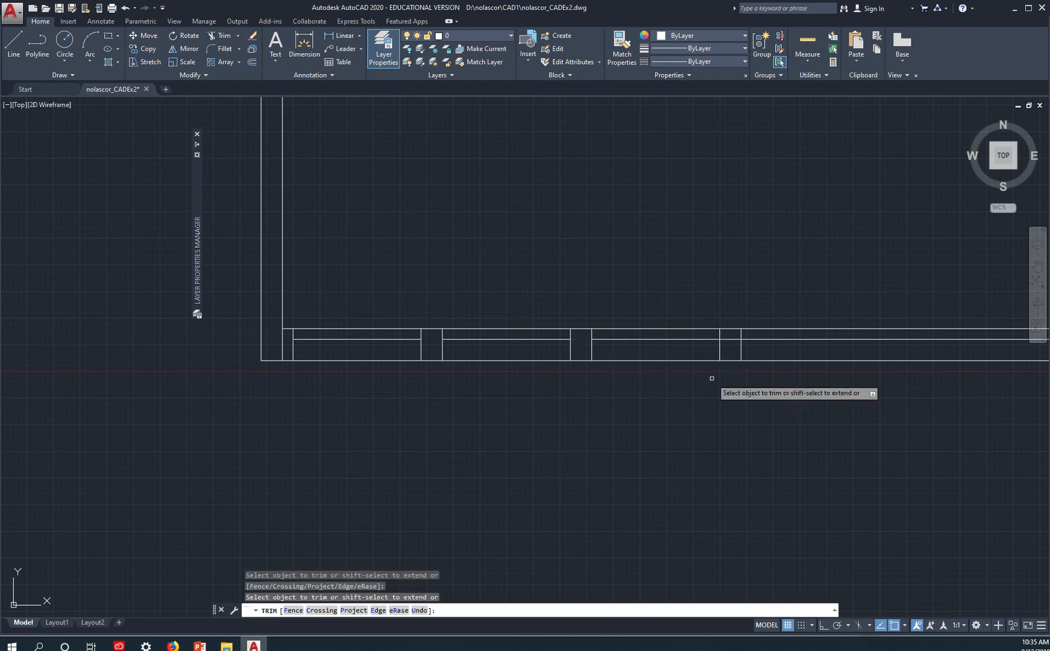
left_click(729, 340)
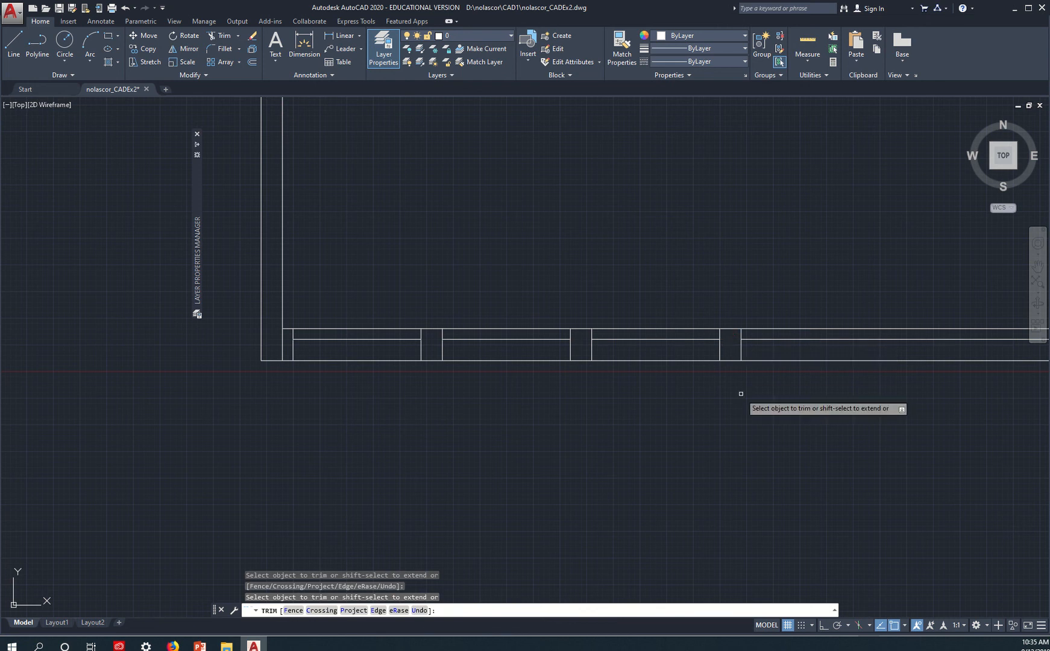
middle_click_drag(803, 414, 751, 424)
key("Escape")
middle_click_drag(789, 421, 661, 413)
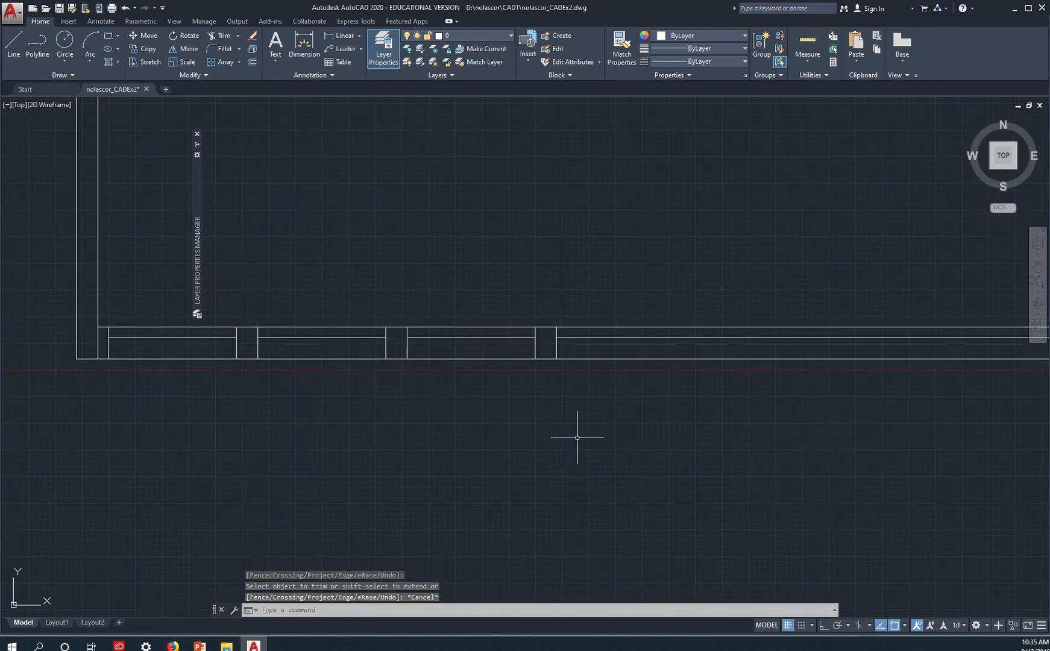
type("l")
key("Return")
key("Escape")
key("Escape")
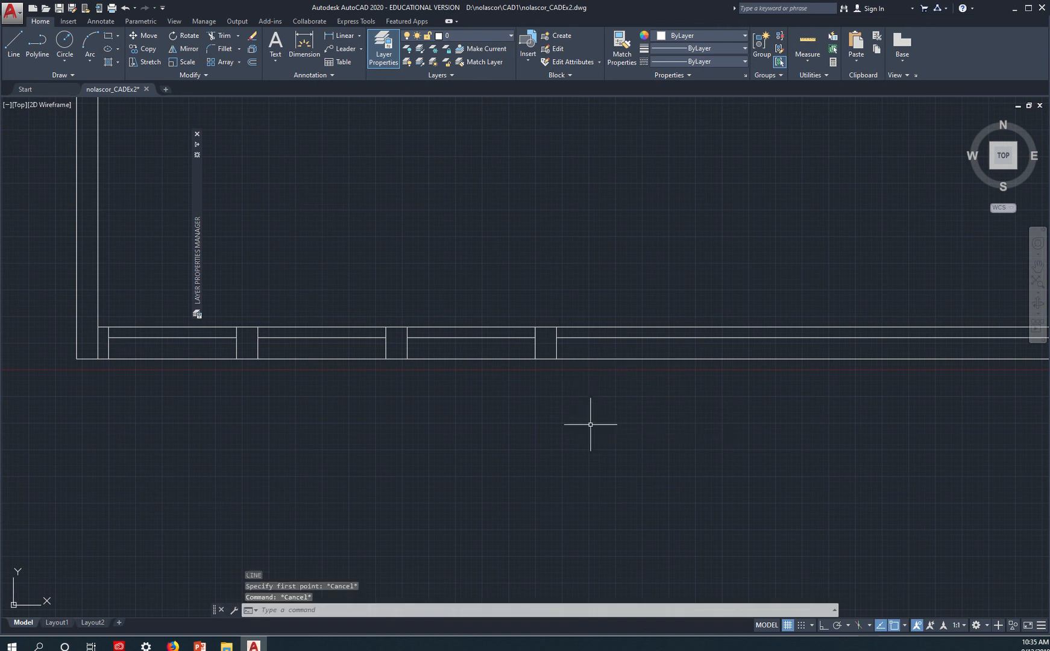
Copy the third post's left vertical line, using the second post's lower-left corner as base point and the third post's lower-right corner as destination.
type("ct o")
key("Return")
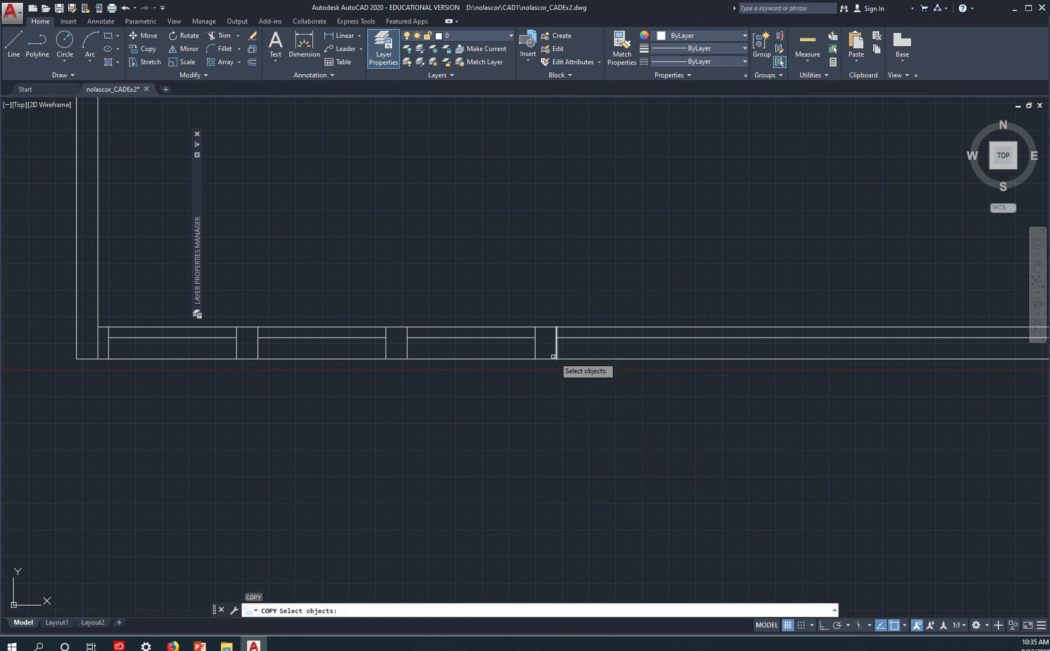
left_click(536, 350)
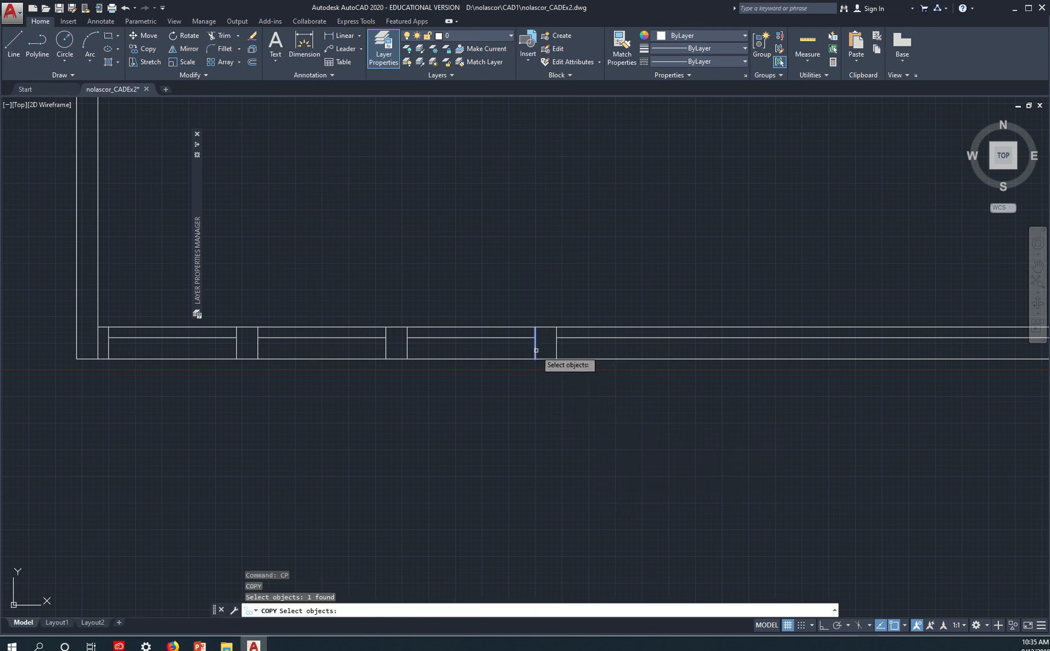
key("Return")
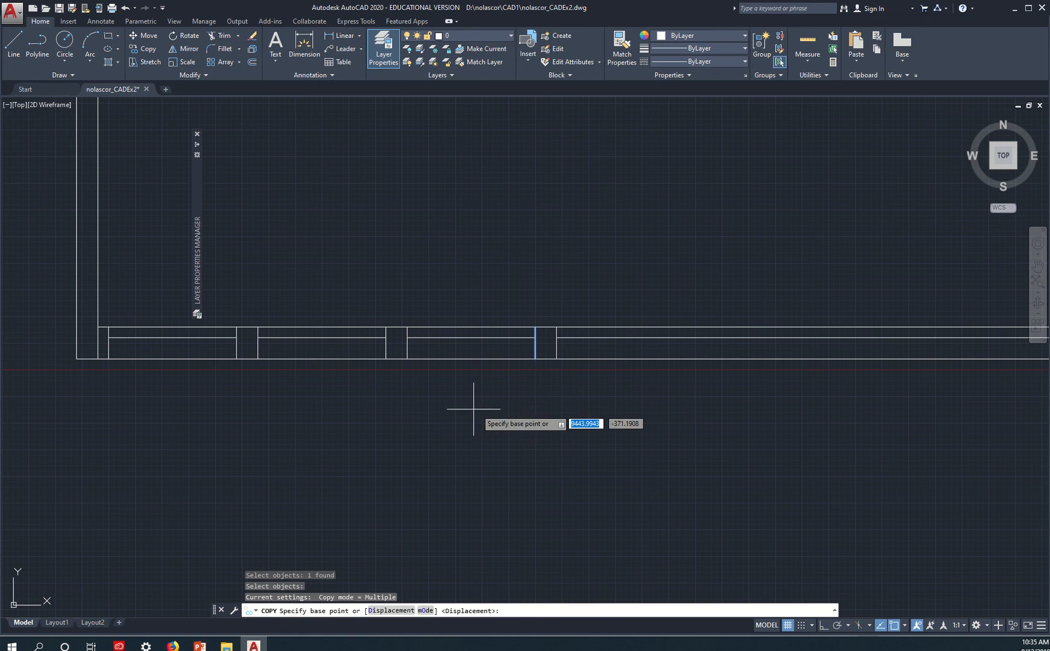
left_click(386, 358)
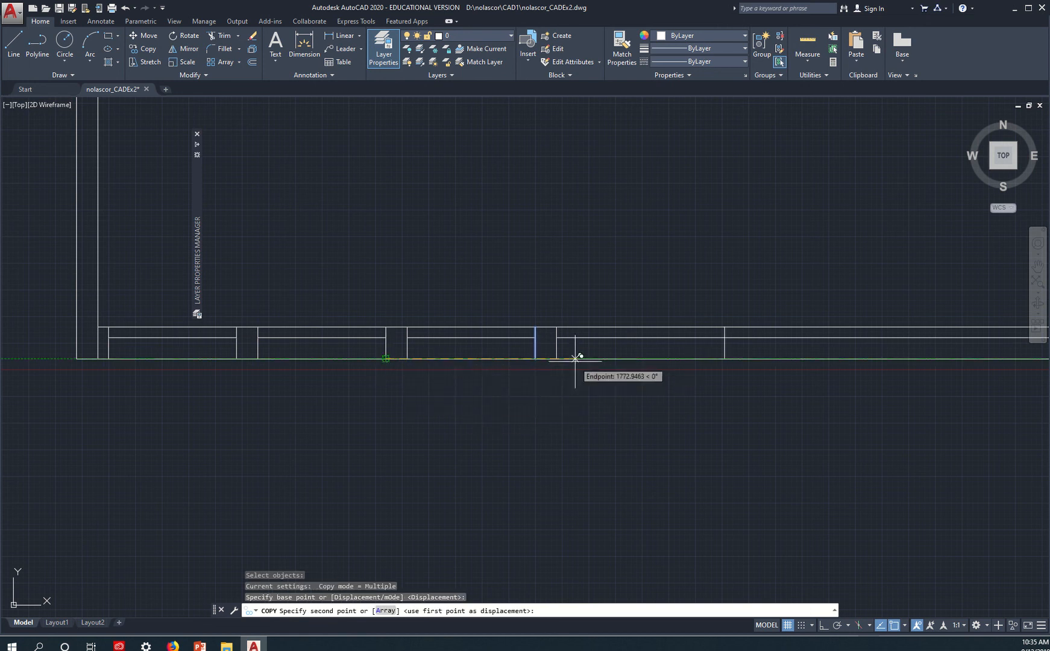
left_click(556, 359)
key("Escape")
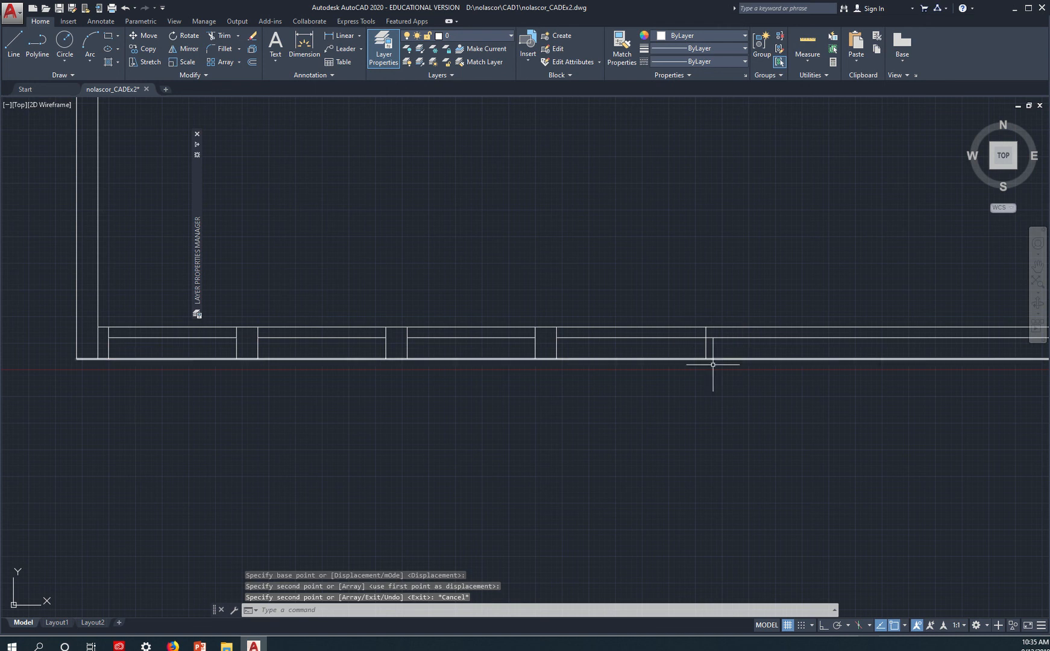
Check the end post width on the PowerPoint plan, and offset the vertical line at the fourth window's right end 100 to the right in AutoCAD.
key("alt+Tab")
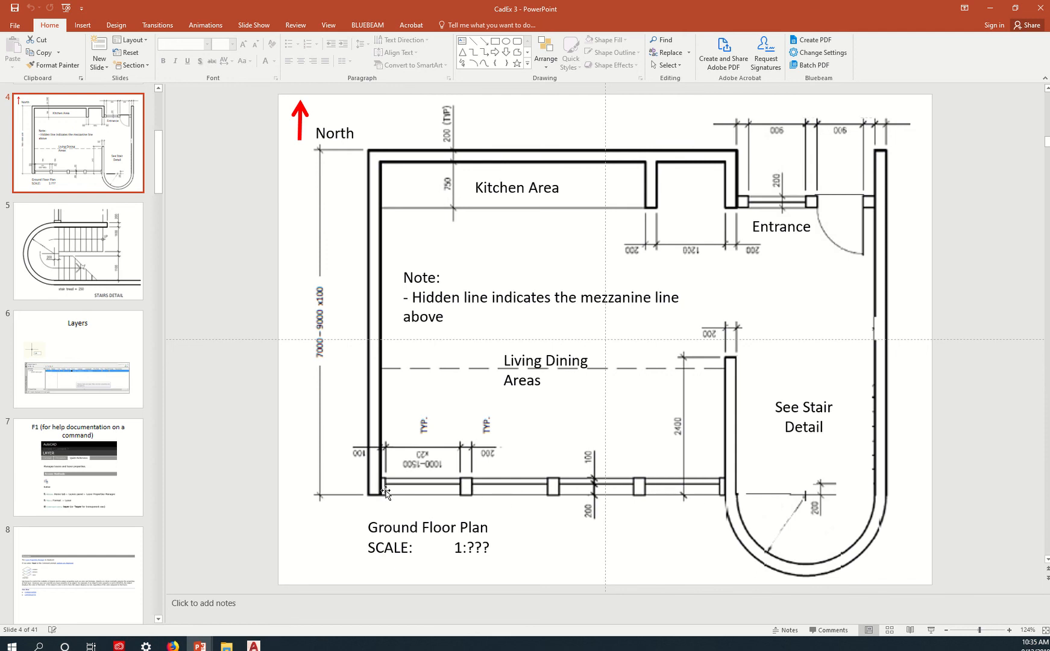
key("alt+Tab")
type("o")
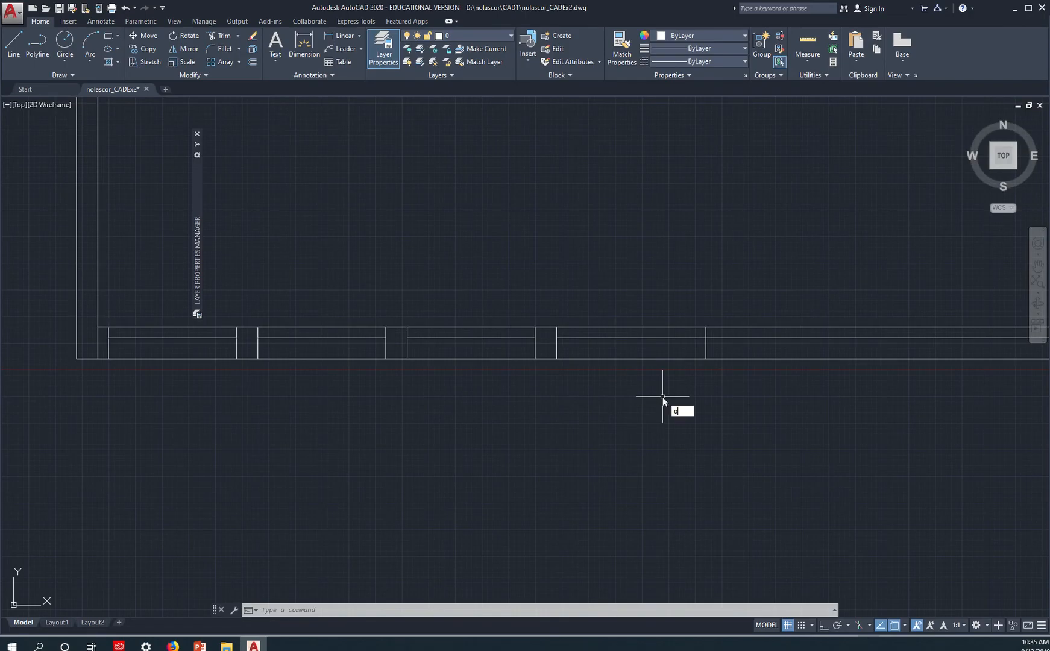
key("Return")
type("100")
key("Return")
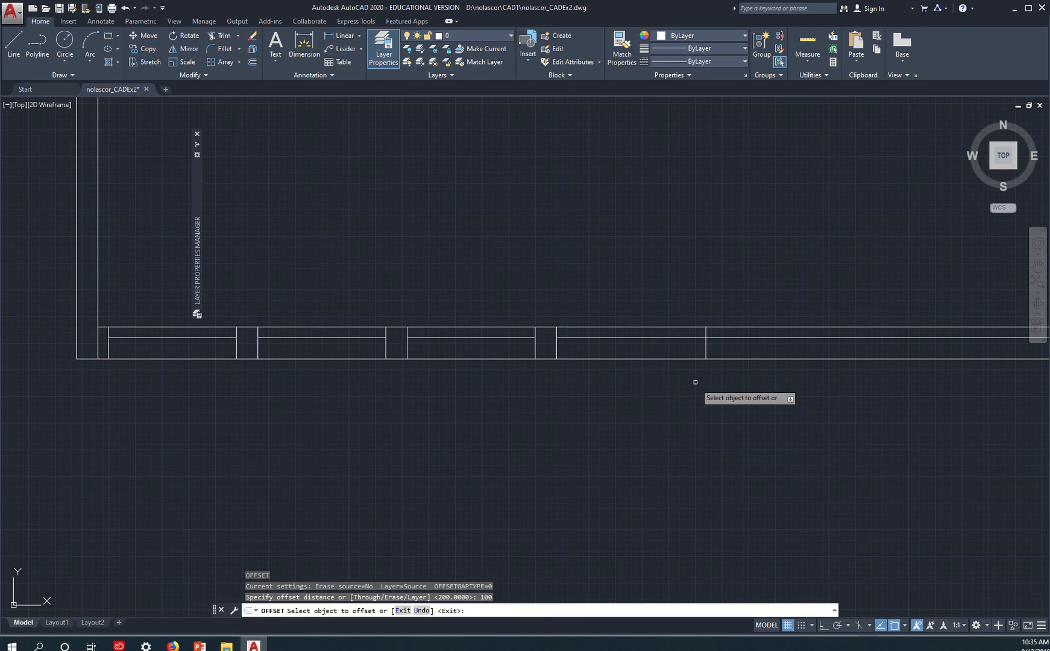
left_click(706, 343)
left_click(715, 351)
key("Escape")
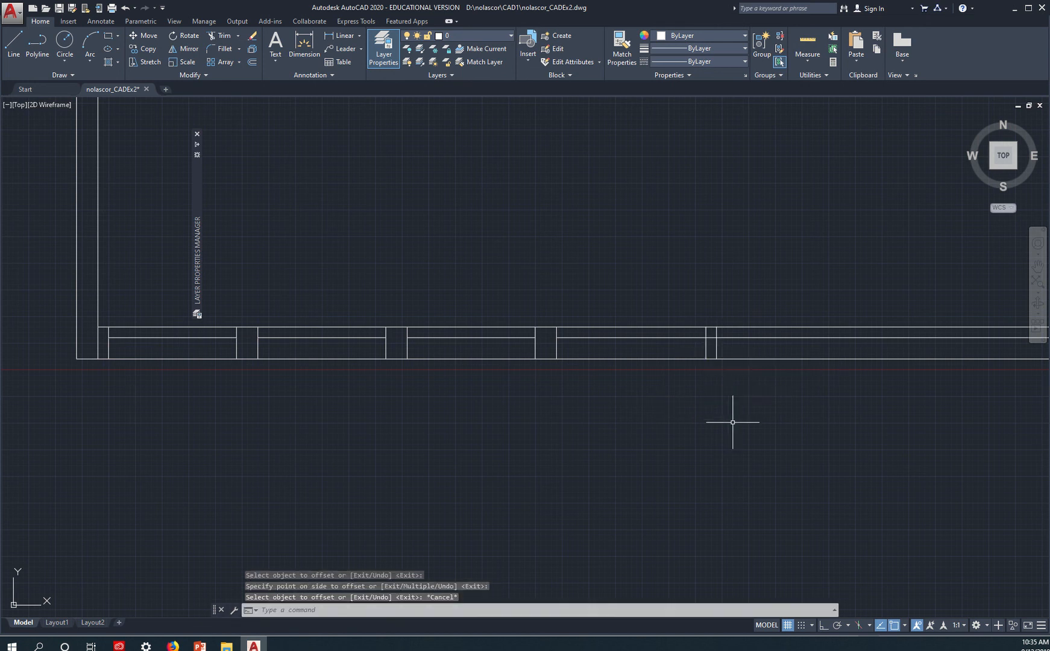
Trim the lower wall's middle line inside the narrow end post to the right of the fourth window.
scroll(699, 422, "up", 3)
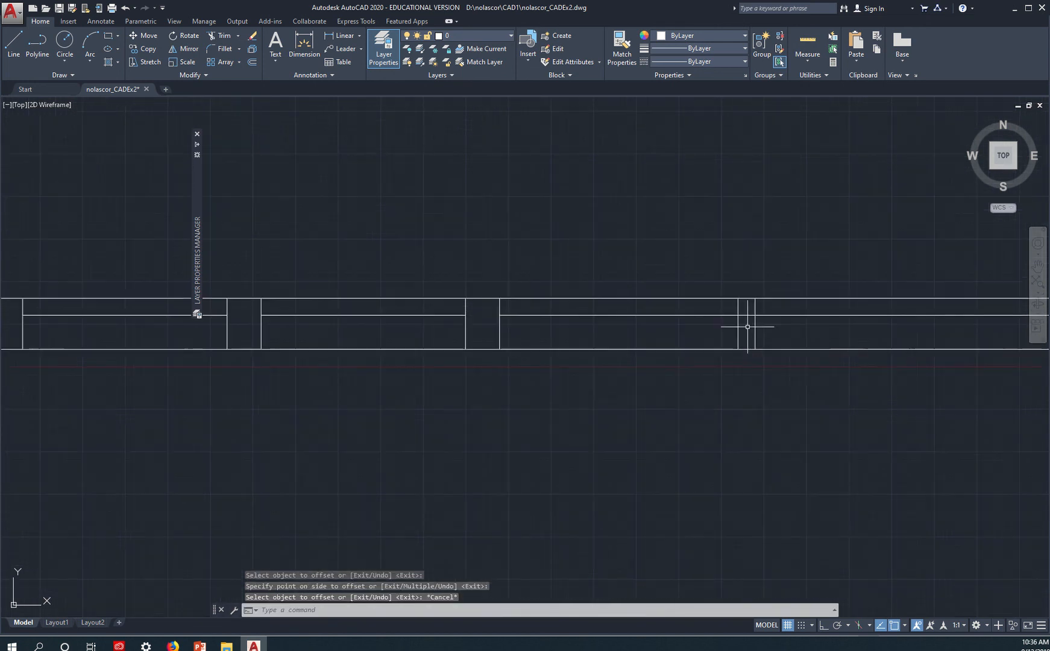
type("tr")
key("Return")
key("Return")
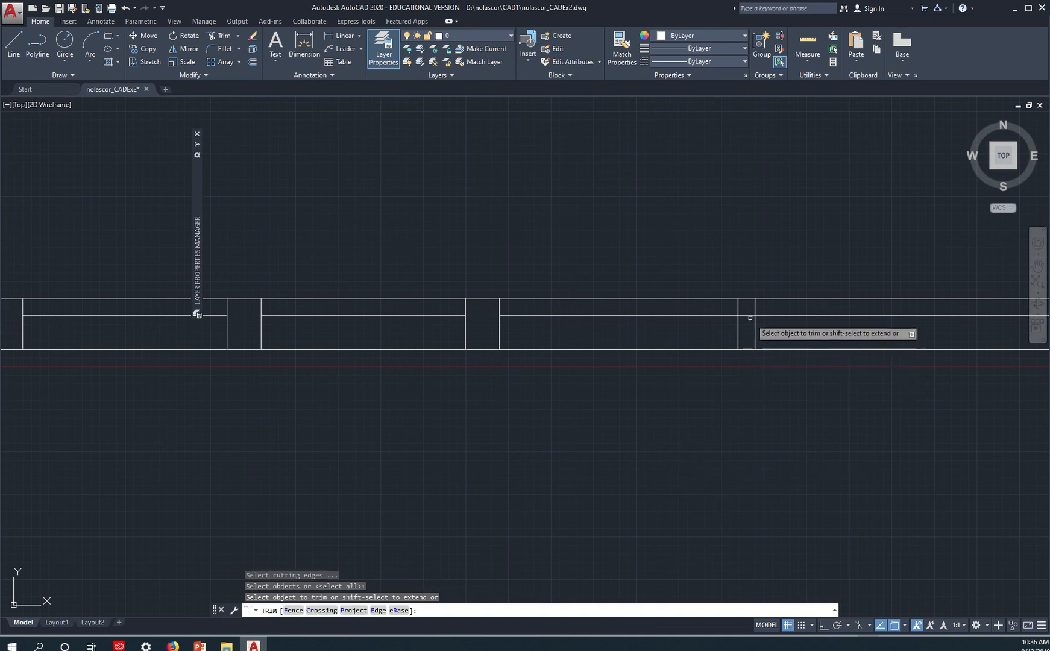
left_click(747, 316)
key("Escape")
Check the wall's end on the PowerPoint plan, and trim the lower wall's upper and lower lines beyond the end post in AutoCAD.
key("alt+Tab")
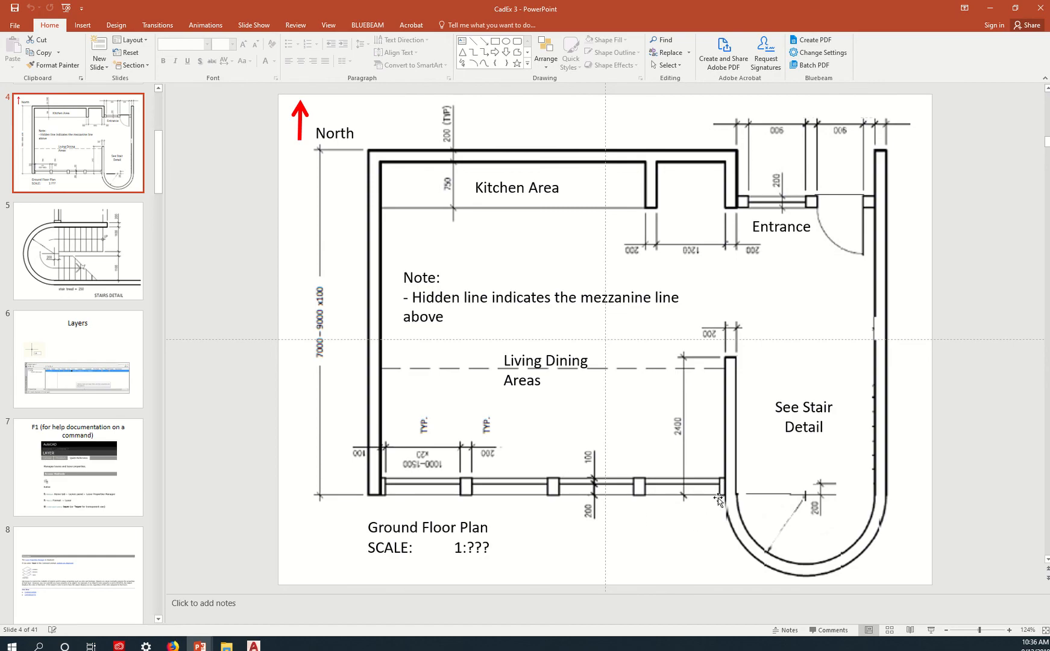
key("alt+Tab")
middle_click_drag(777, 466, 635, 458)
scroll(653, 456, "down", 2)
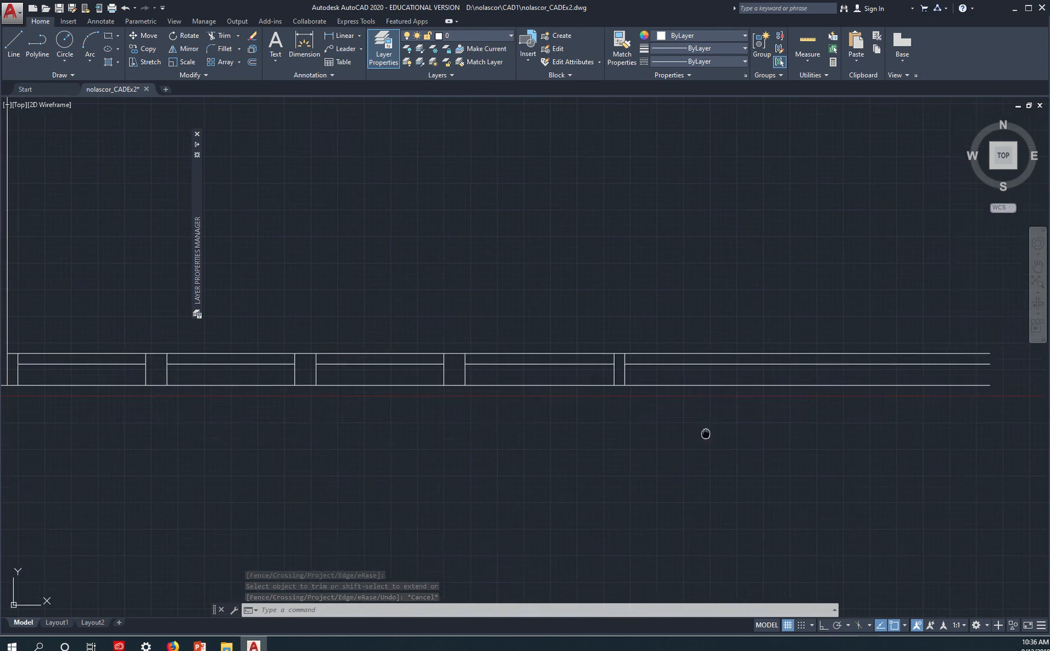
middle_click_drag(705, 434, 569, 417)
type("tr")
key("Return")
key("Return")
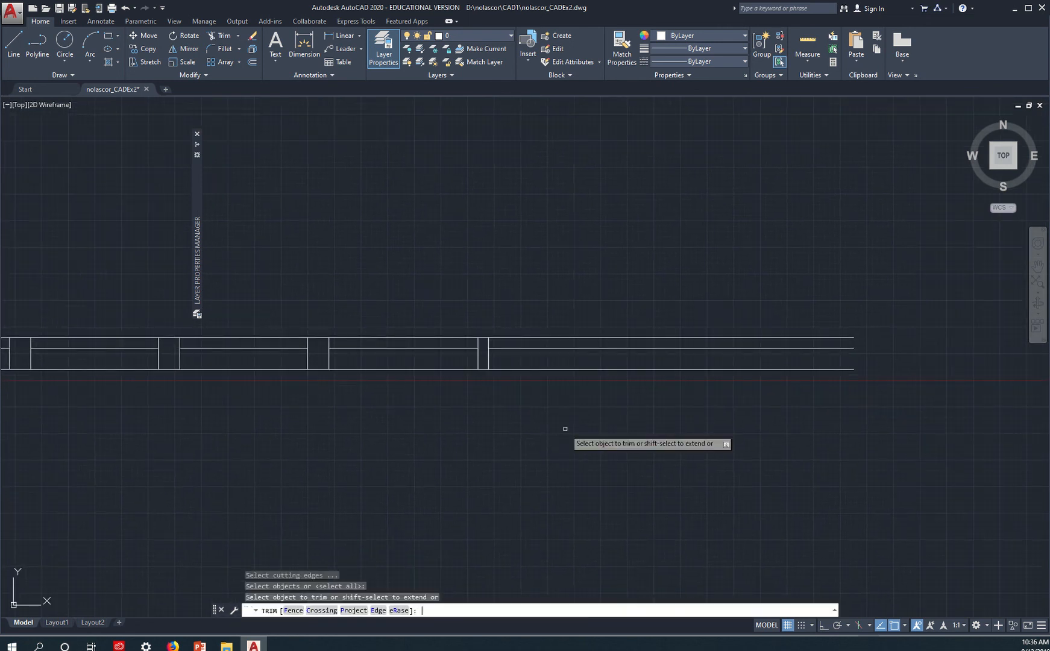
left_click(537, 340)
left_click(547, 370)
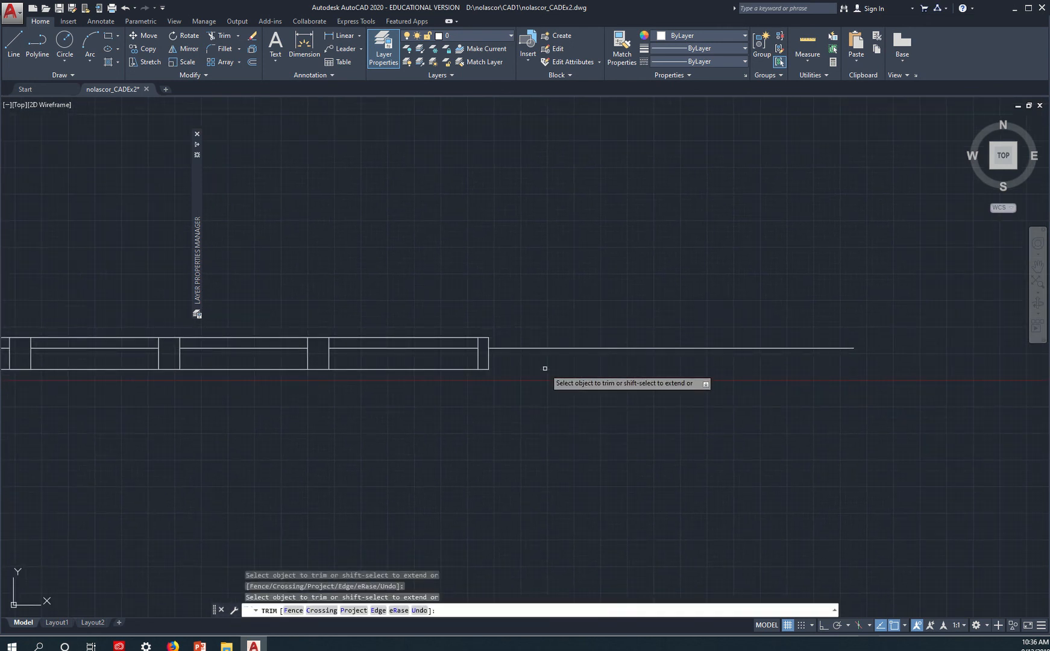
key("Escape")
Erase the leftover piece of the lower wall's middle line to the right of the end post.
type("e")
key("Return")
left_click(565, 349)
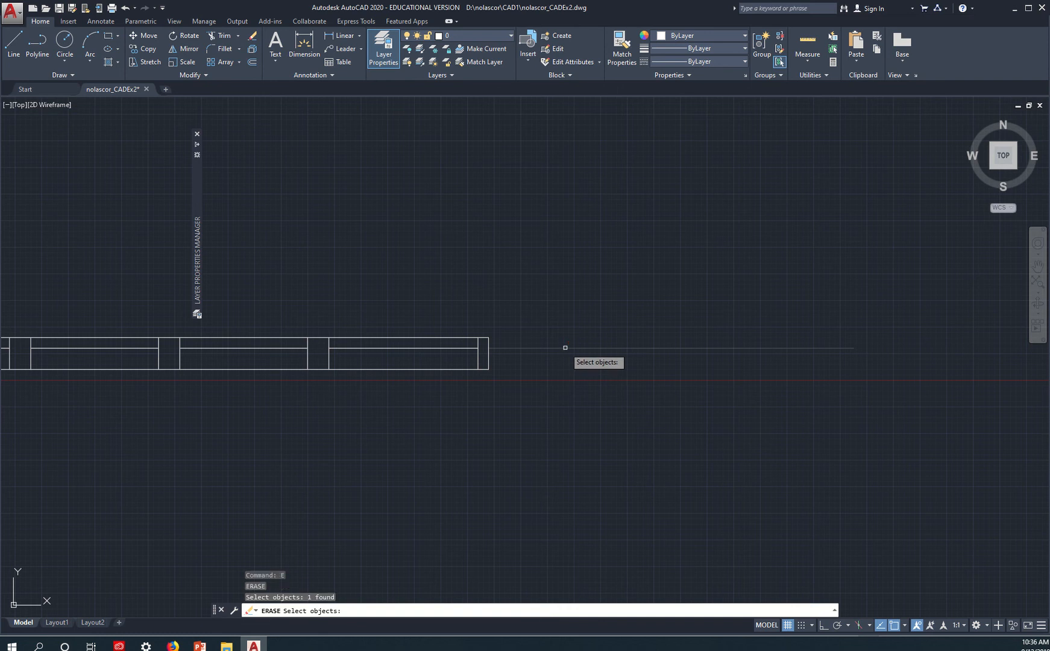
Erase the separate L-shaped double wall outline and the loose horizontal lines above the floor plan, keeping the left wall and lower window wall.
scroll(585, 404, "down", 4)
mouse_move(605, 416)
middle_mouse_down()
mouse_move(651, 414)
mouse_move(683, 389)
middle_mouse_up()
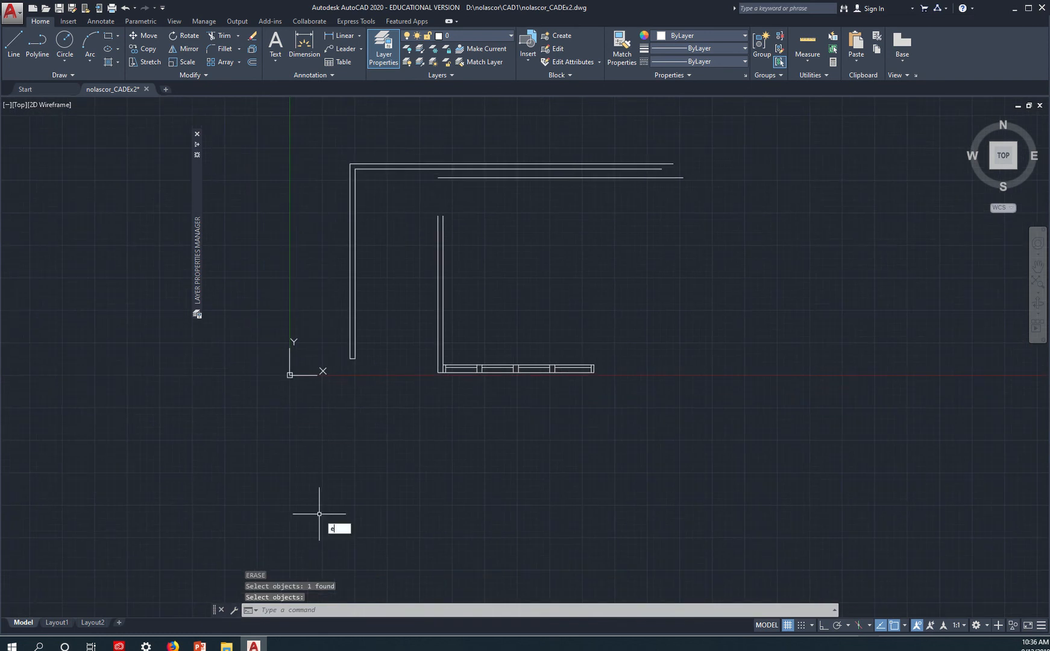
left_click(418, 391)
left_click(328, 177)
left_click(586, 230)
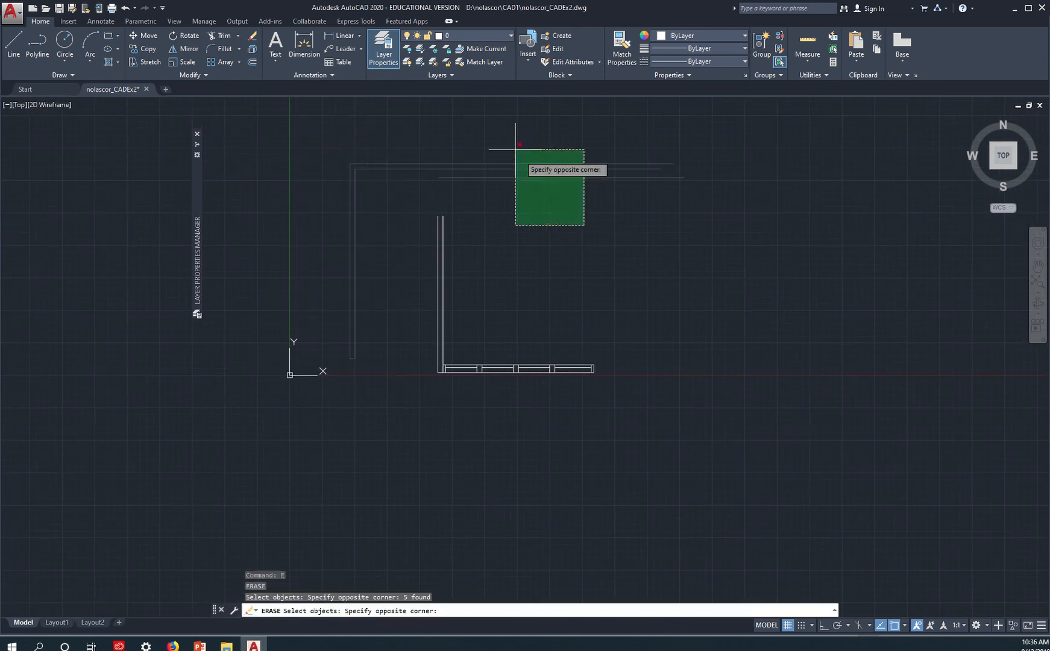
left_click(516, 152)
key("Return")
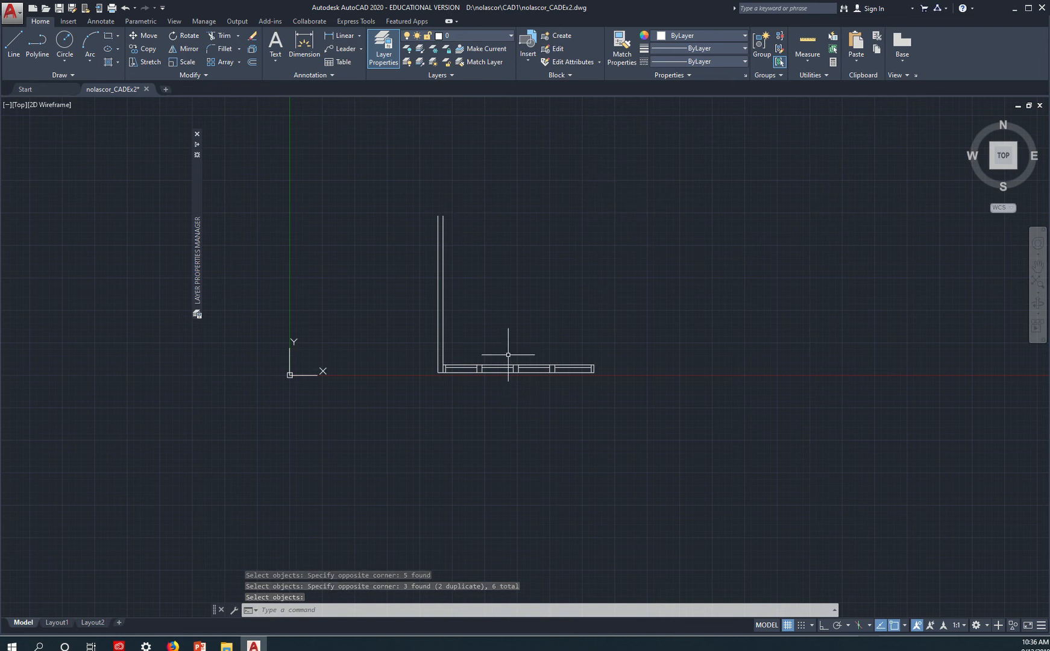
middle_click_drag(575, 380, 476, 421)
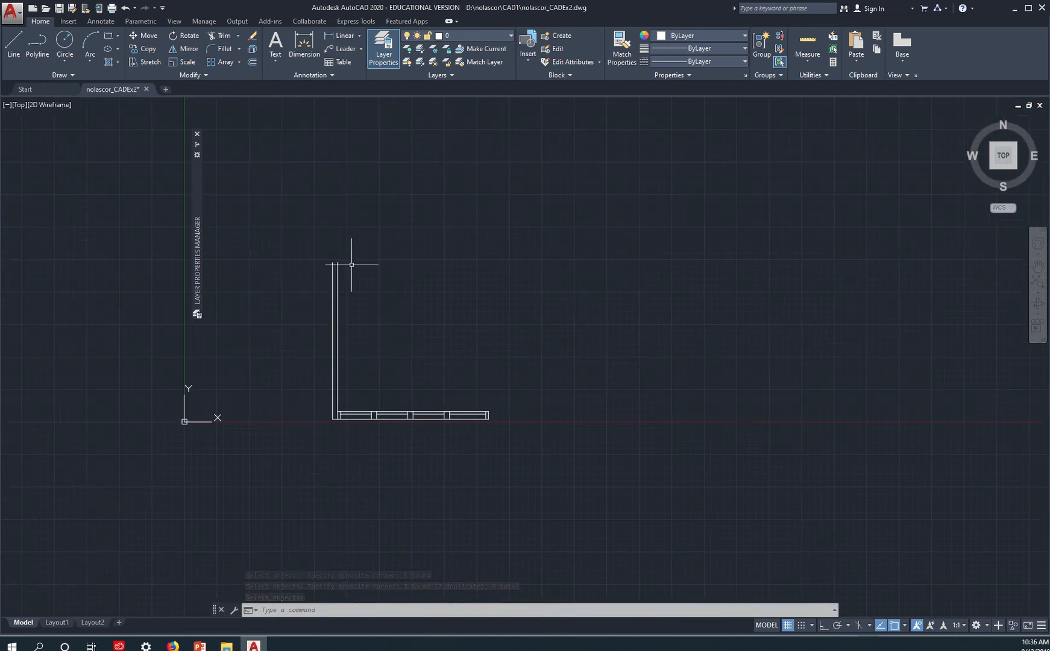
key("Escape")
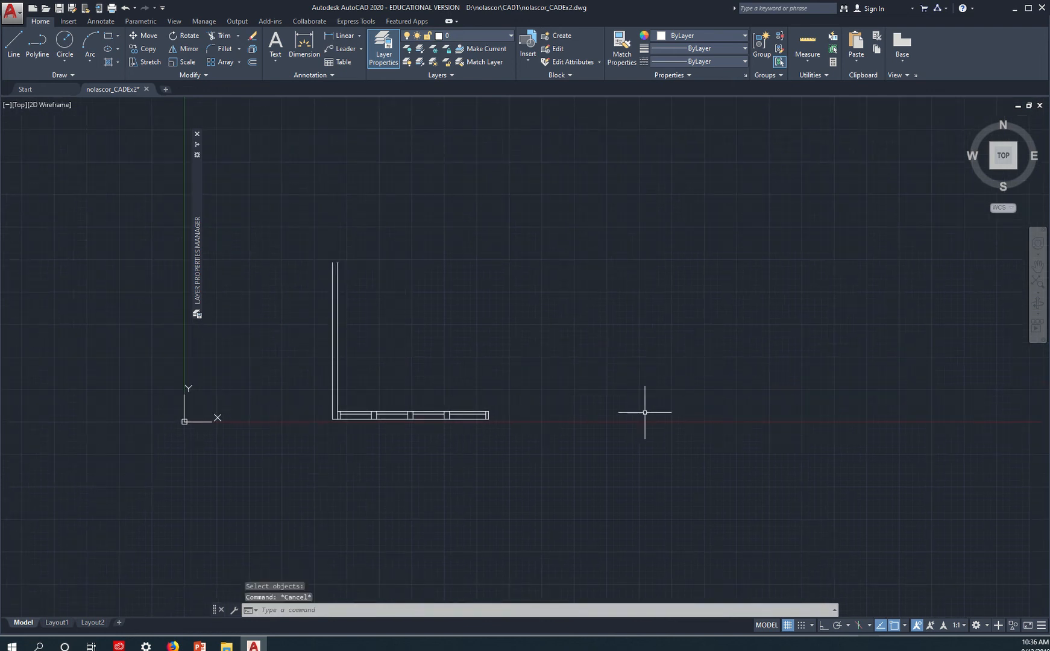